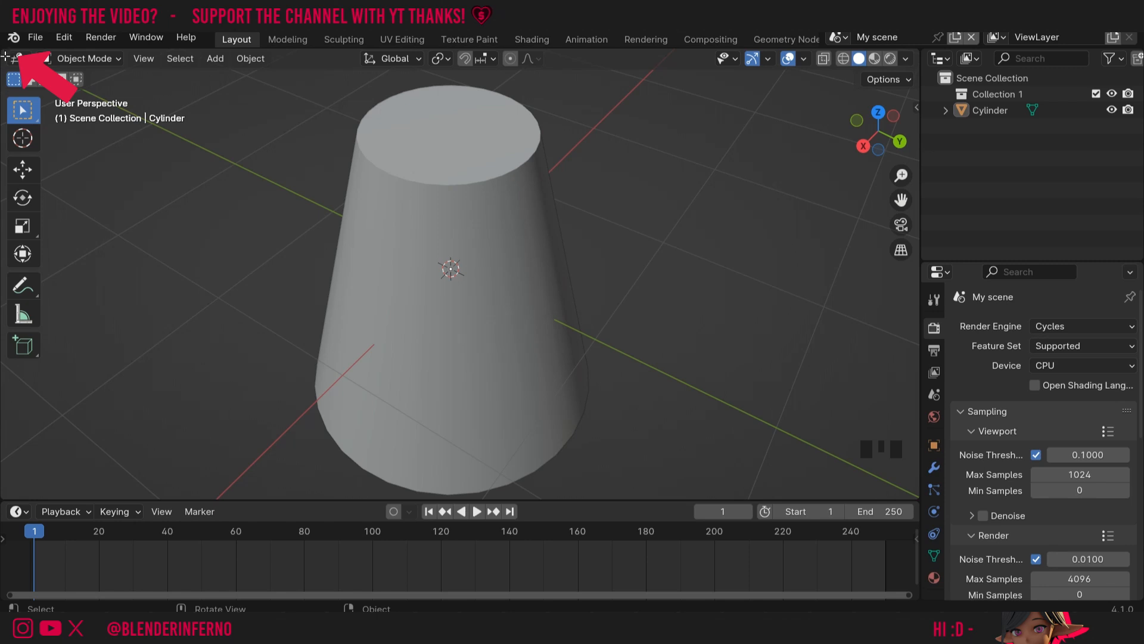
Split the 3D viewport in two and change one half to the UV Editor.
{"action": "left_click_drag", "start_coordinate": [4, 52], "coordinate": [412, 61]}
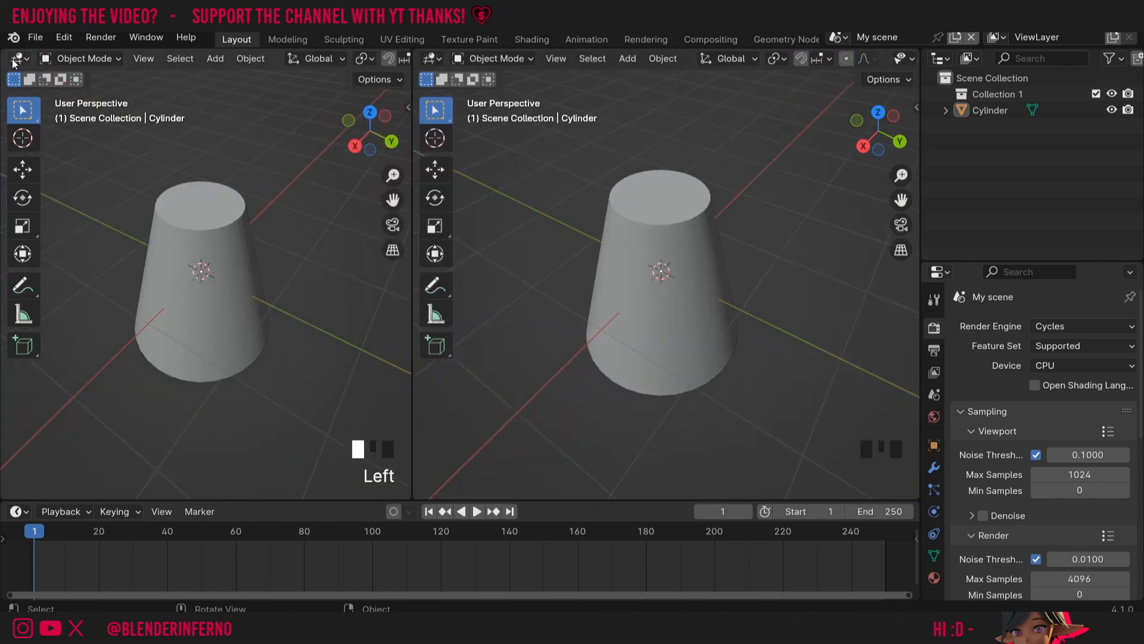
{"action": "left_click", "coordinate": [18, 60]}
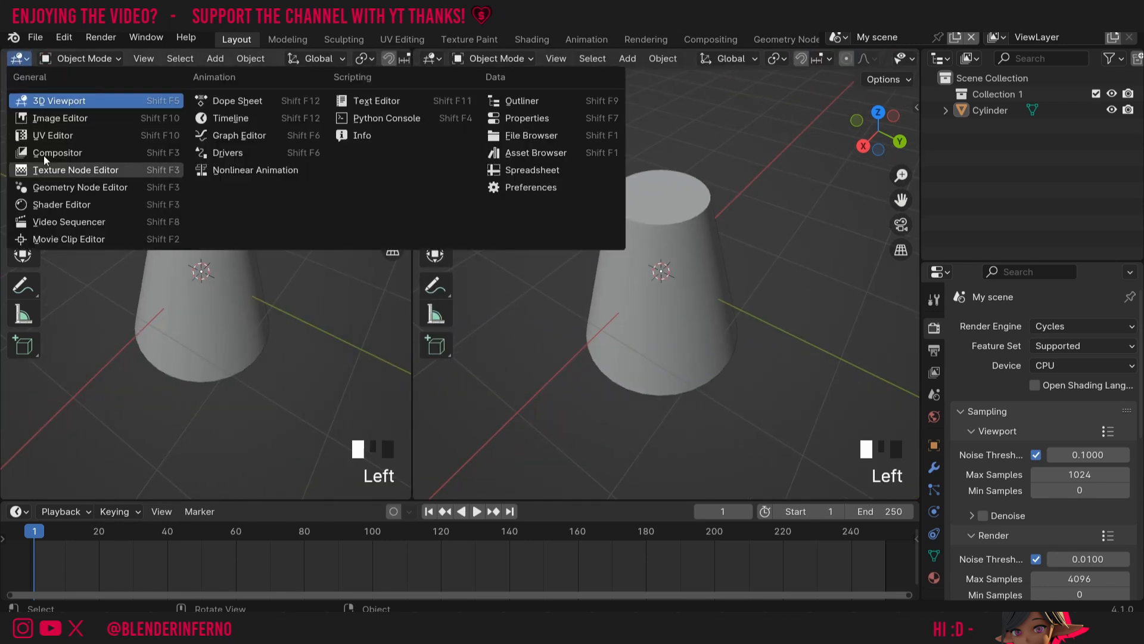
{"action": "left_click", "coordinate": [60, 115]}
Select the tapered cylinder and enter Edit Mode with edge selection active.
{"action": "left_click", "coordinate": [645, 260]}
{"action": "key", "text": "Tab"}
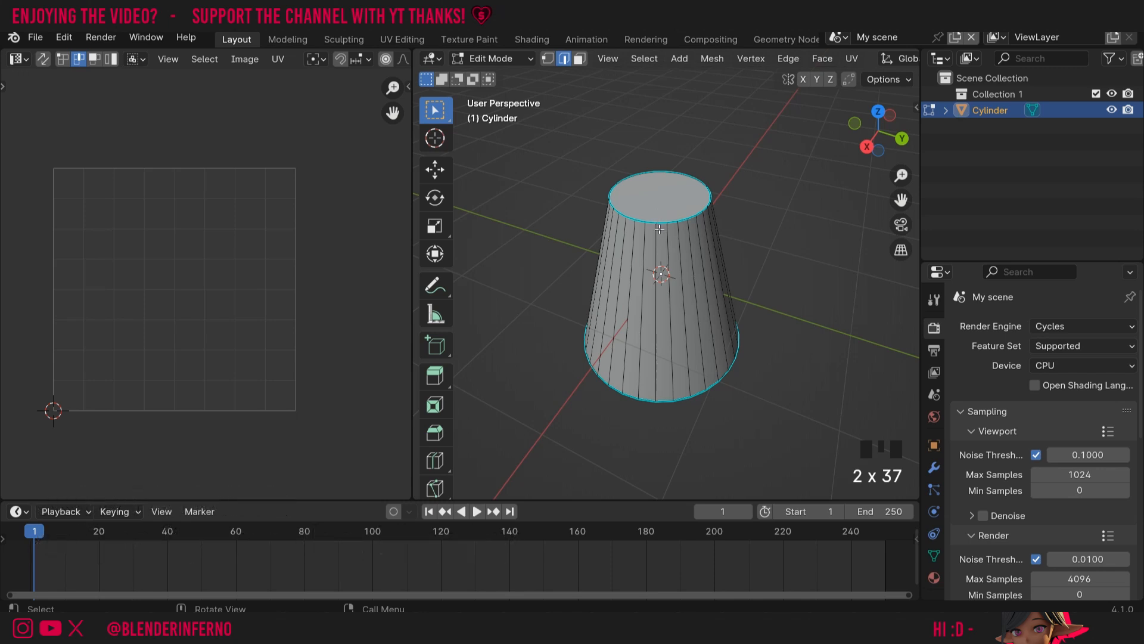
{"action": "key", "text": "2"}
{"action": "key", "text": "2"}
{"action": "key", "text": "2"}
{"action": "key", "text": "2"}
{"action": "key", "text": "2"}
{"action": "key", "text": "2"}
{"action": "key", "text": "2"}
{"action": "key", "text": "2"}
{"action": "key", "text": "2"}
{"action": "key", "text": "2"}
{"action": "key", "text": "2"}
{"action": "key", "text": "2"}
{"action": "key", "text": "2"}
{"action": "key", "text": "2"}
{"action": "key", "text": "2"}
{"action": "key", "text": "2"}
{"action": "key", "text": "2"}
{"action": "key", "text": "2"}
{"action": "key", "text": "2"}
{"action": "key", "text": "2"}
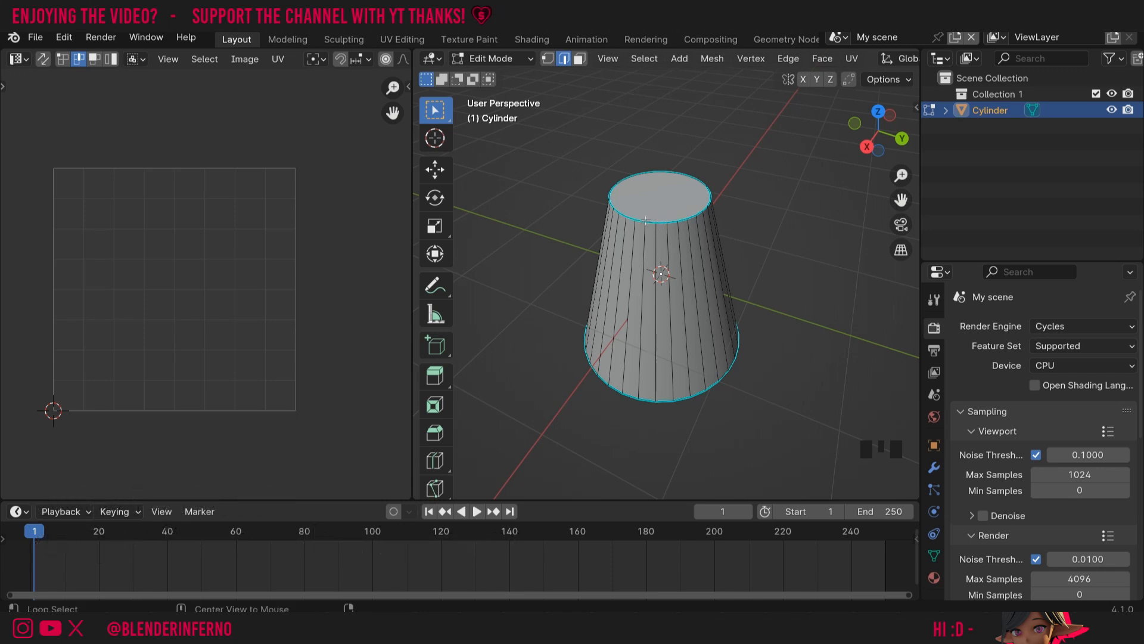
Mark seams along the cylinder's top rim, bottom rim and one vertical side edge.
{"action": "left_click", "coordinate": [649, 223], "text": "alt"}
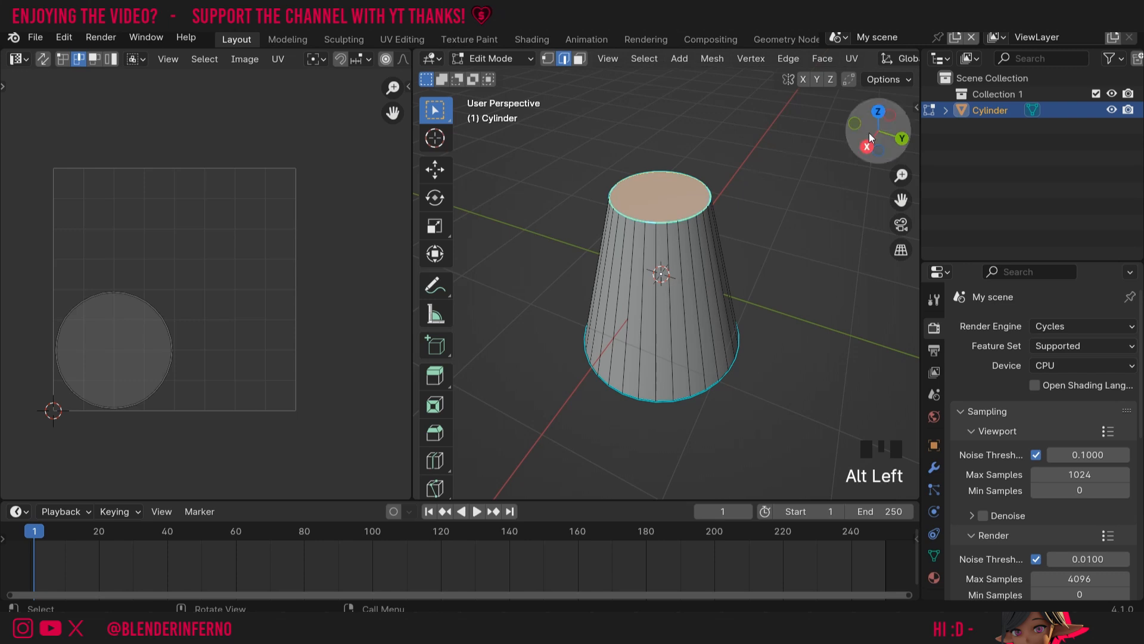
{"action": "mouse_move", "coordinate": [861, 140]}
{"action": "left_mouse_down"}
{"action": "mouse_move", "coordinate": [879, 143]}
{"action": "mouse_move", "coordinate": [843, 134]}
{"action": "left_mouse_up"}
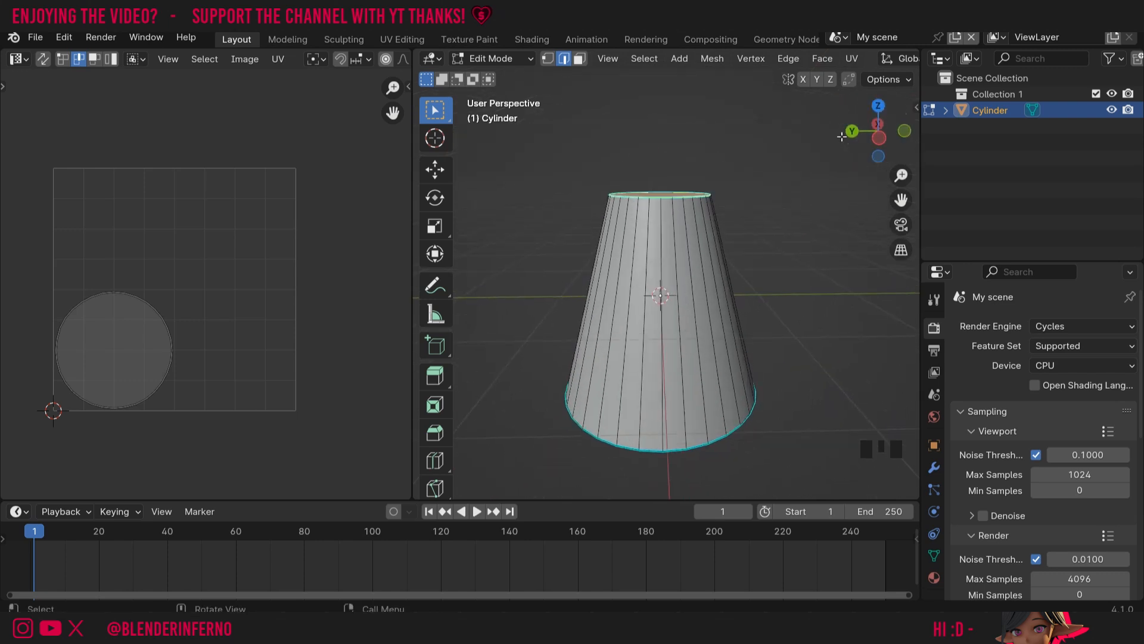
{"action": "left_click", "coordinate": [661, 265], "text": "shift"}
{"action": "left_click_drag", "start_coordinate": [844, 138], "coordinate": [873, 136]}
{"action": "left_click", "coordinate": [733, 410], "text": "alt+shift"}
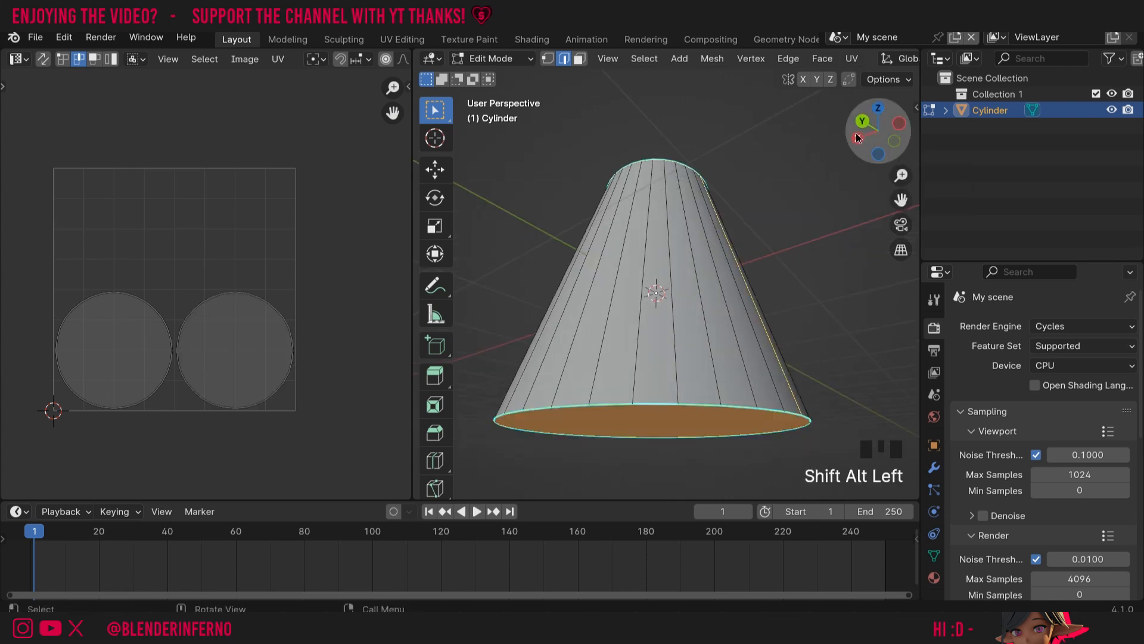
{"action": "left_click_drag", "start_coordinate": [865, 151], "coordinate": [872, 171]}
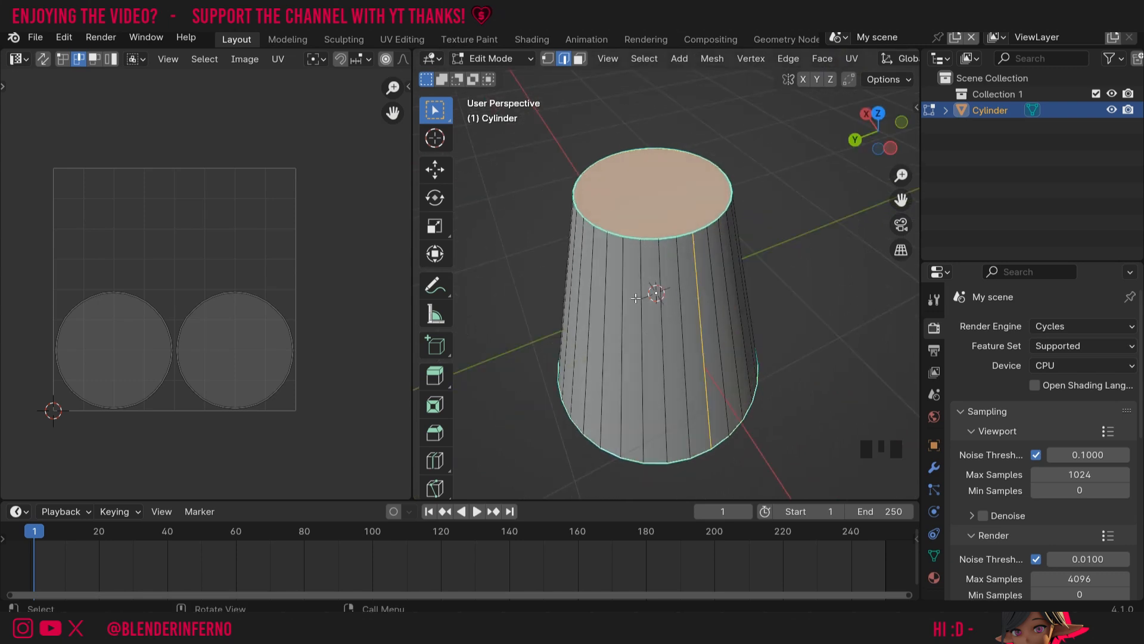
{"action": "key", "text": "ctrl+e"}
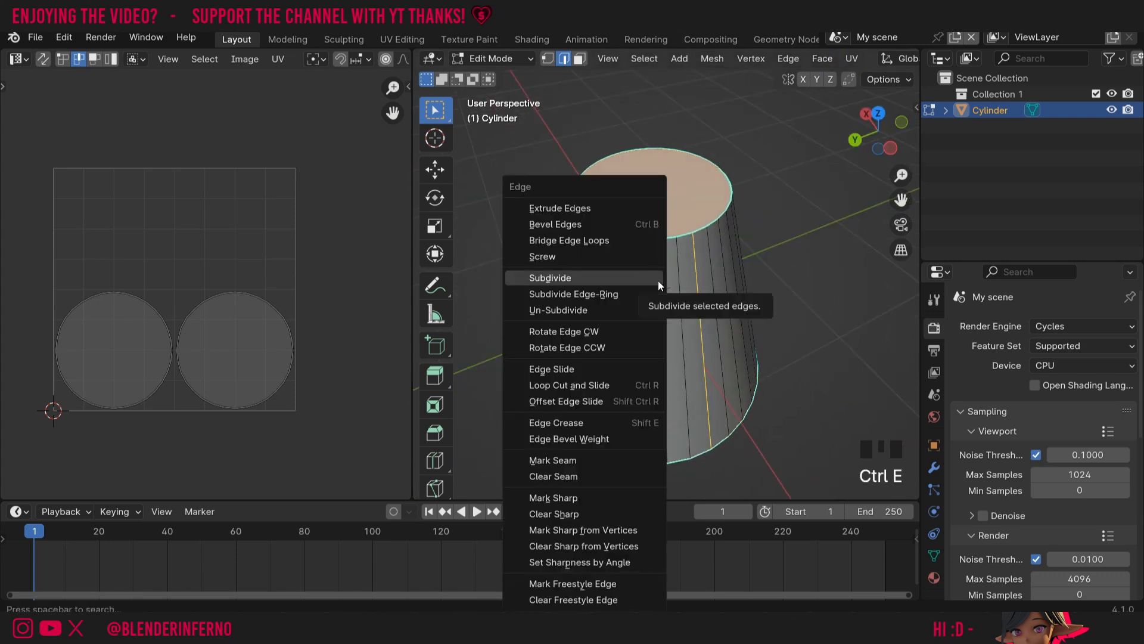
{"action": "left_click", "coordinate": [610, 457]}
Unwrap the entire cylinder mesh and open the unwrap margin value for editing.
{"action": "key", "text": "a"}
{"action": "key", "text": "u"}
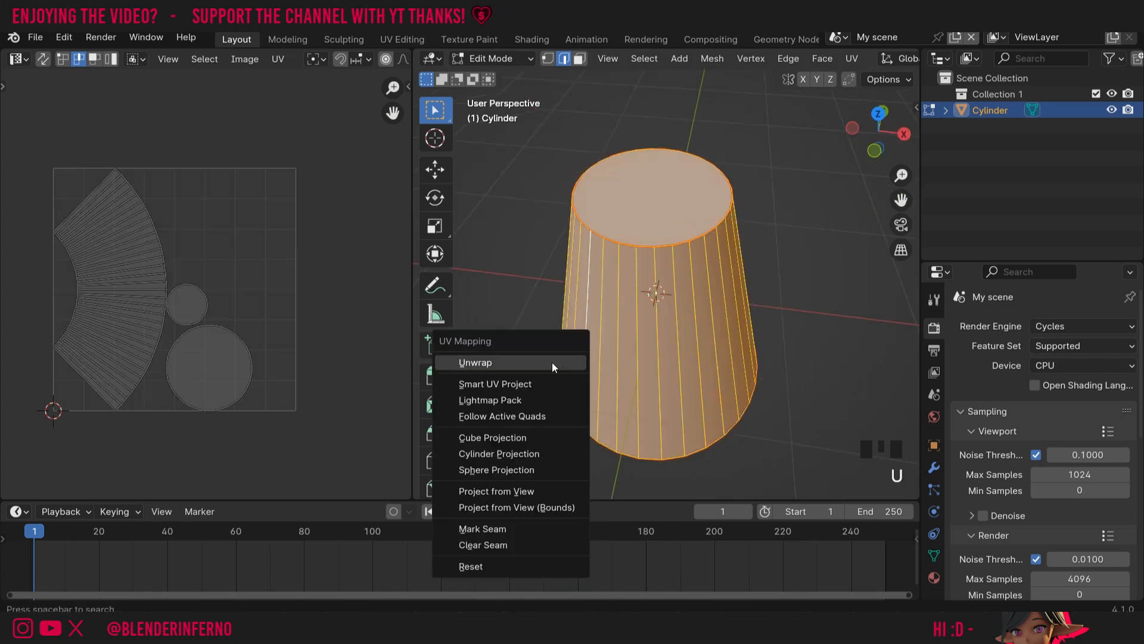
{"action": "left_click", "coordinate": [520, 364]}
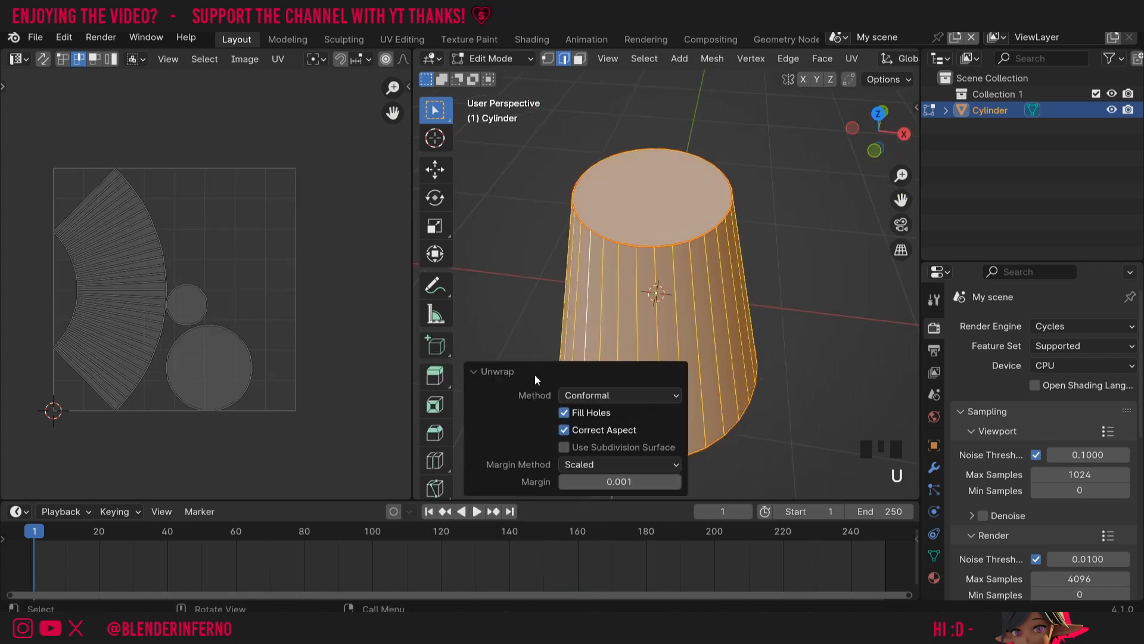
{"action": "left_click", "coordinate": [535, 374]}
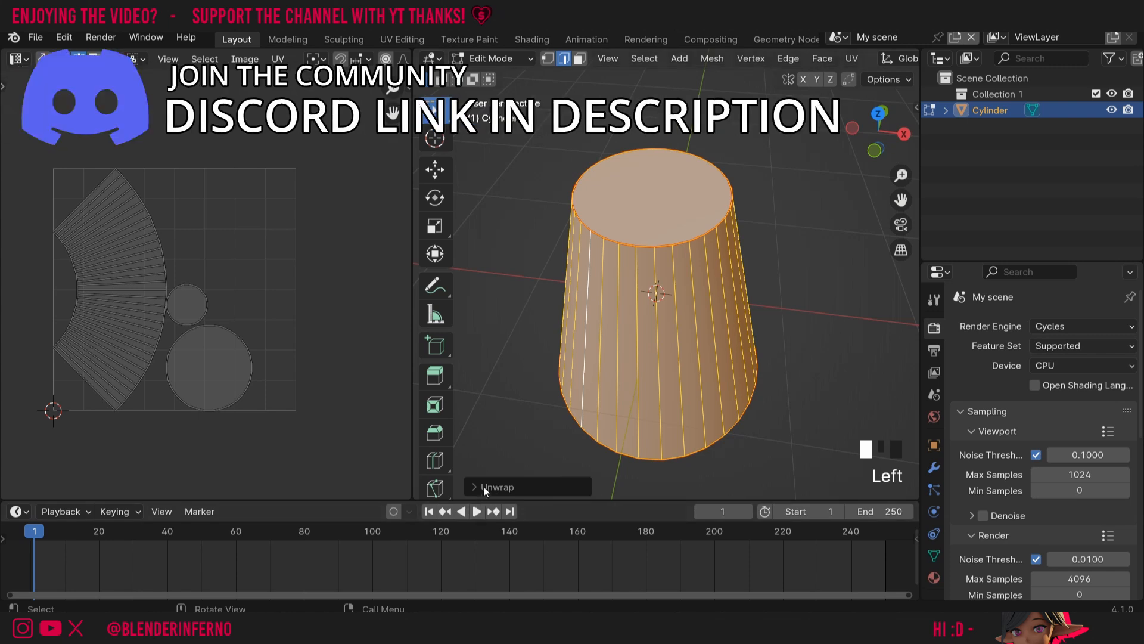
{"action": "left_click", "coordinate": [478, 488]}
{"action": "left_click", "coordinate": [635, 480]}
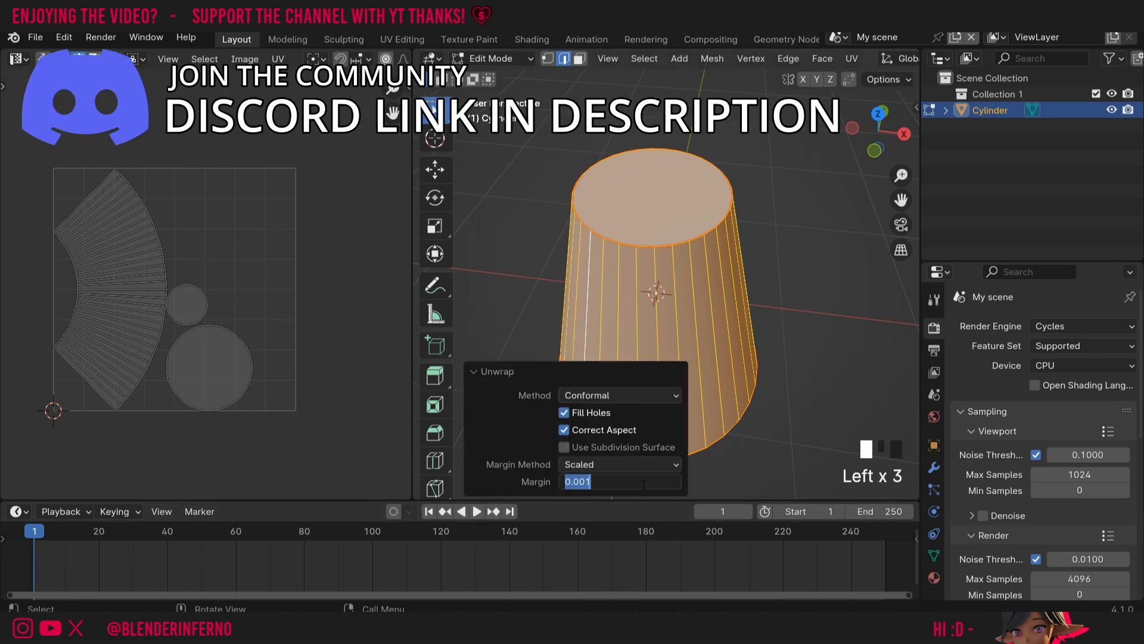
{"action": "left_click", "coordinate": [273, 312]}
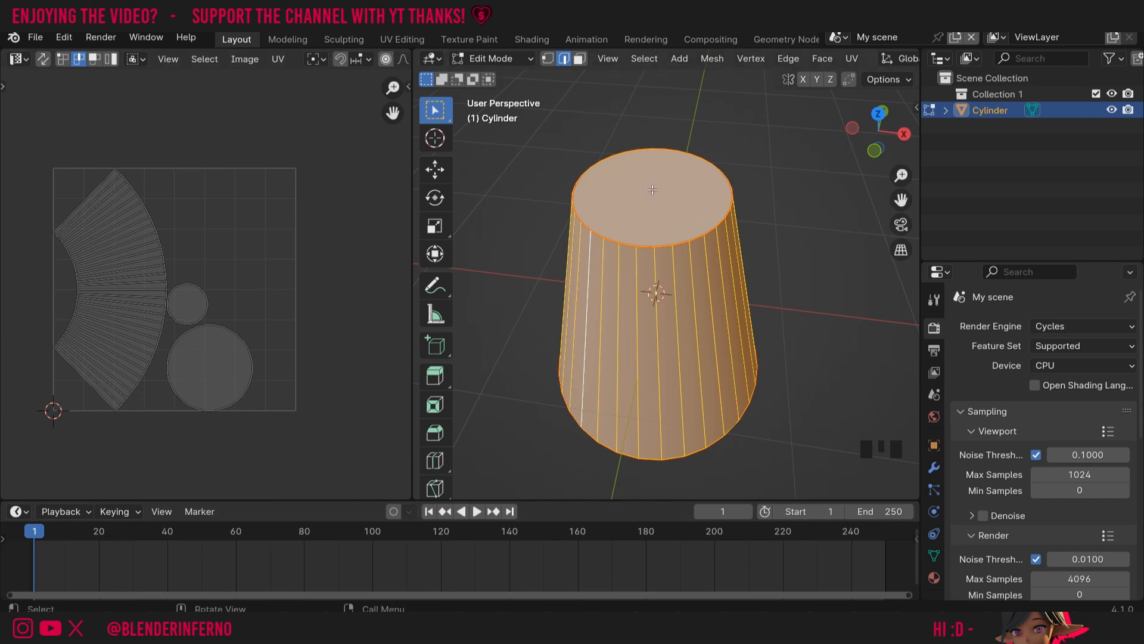
Return to Object Mode, narrow the UV Editor and display the 3D viewport in Material Preview shading.
{"action": "key", "text": "Tab"}
{"action": "left_click_drag", "start_coordinate": [413, 72], "coordinate": [268, 69]}
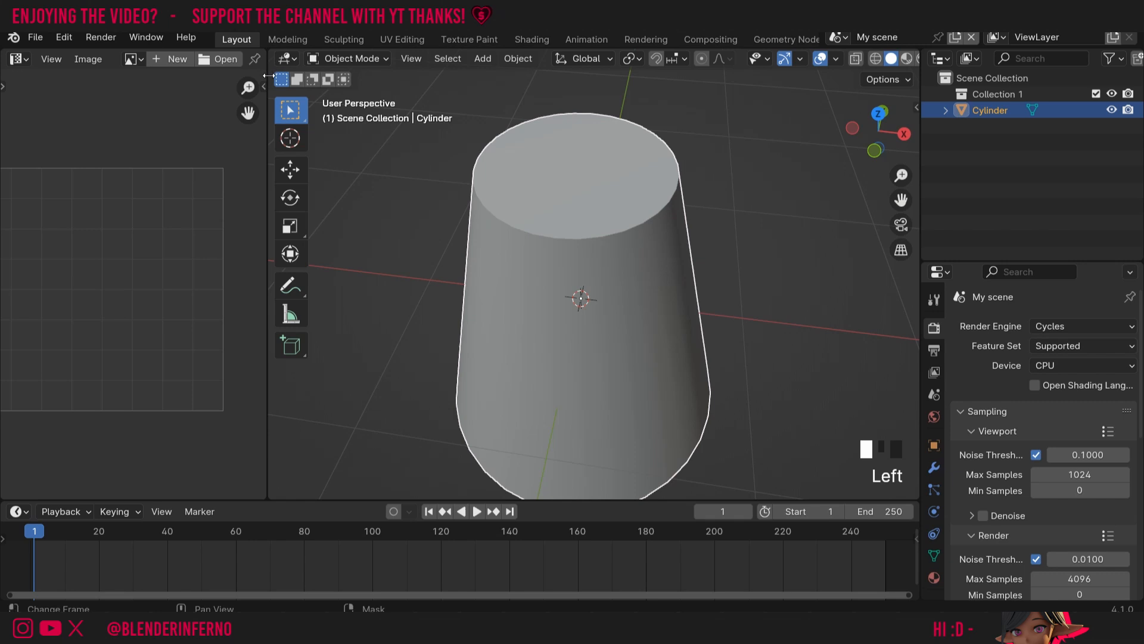
{"action": "left_click", "coordinate": [907, 60]}
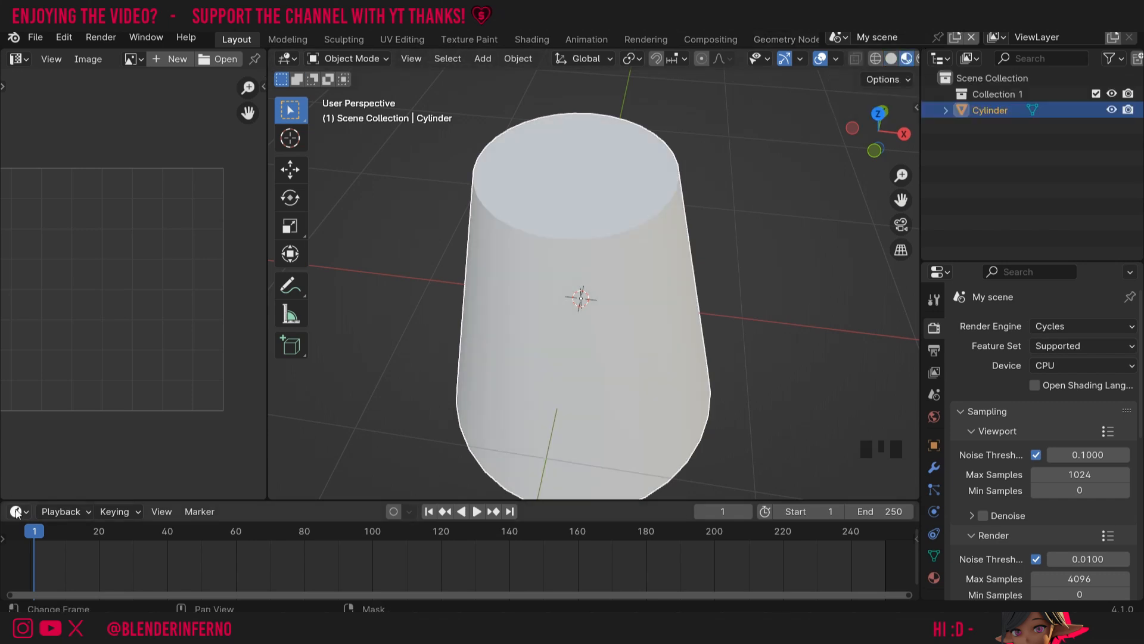
Change the Timeline area to an enlarged Shader Editor and create a new material for the cylinder.
{"action": "left_click", "coordinate": [16, 511]}
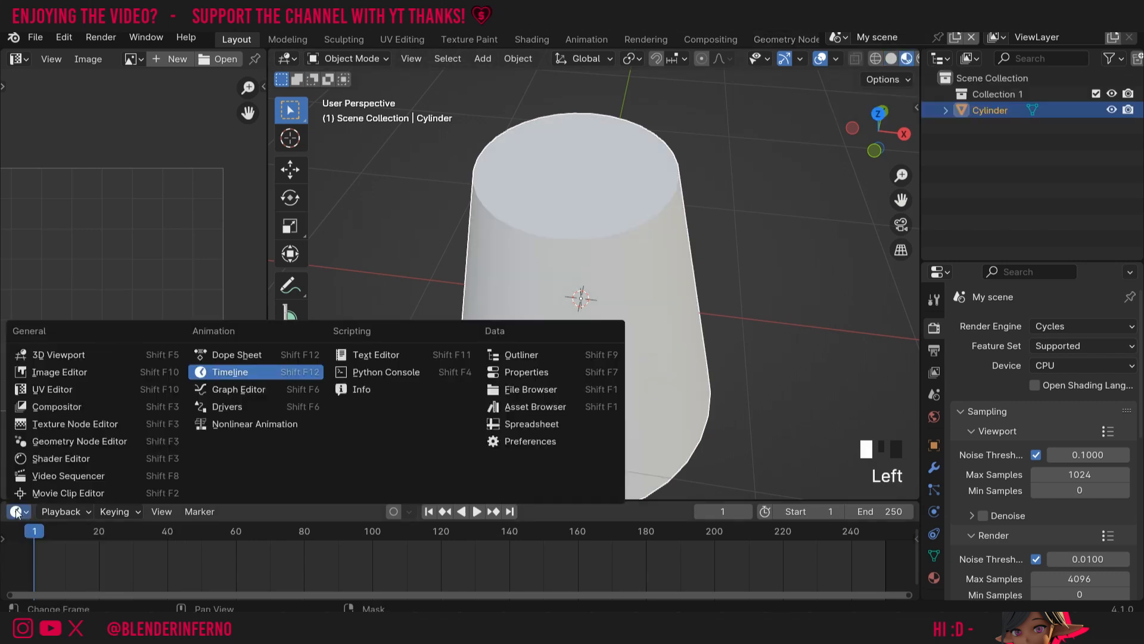
{"action": "left_click", "coordinate": [56, 458]}
{"action": "left_click_drag", "start_coordinate": [480, 504], "coordinate": [480, 380]}
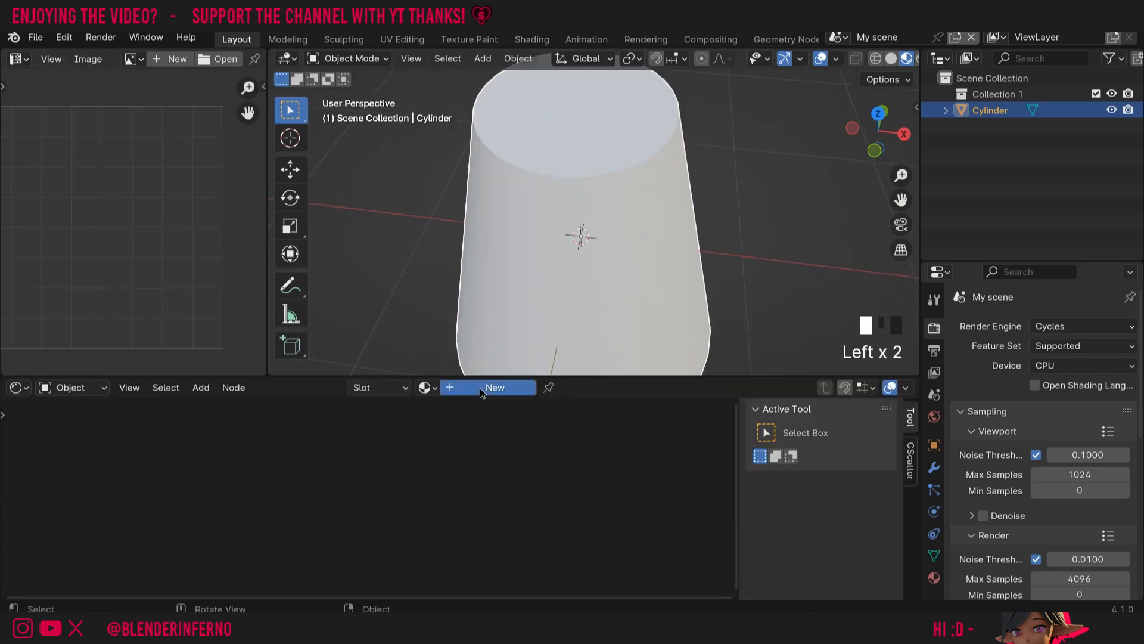
{"action": "left_click", "coordinate": [480, 388]}
Add a Brick Texture node and connect its Color output to the Principled BSDF's Base Color.
{"action": "key", "text": "shift+a"}
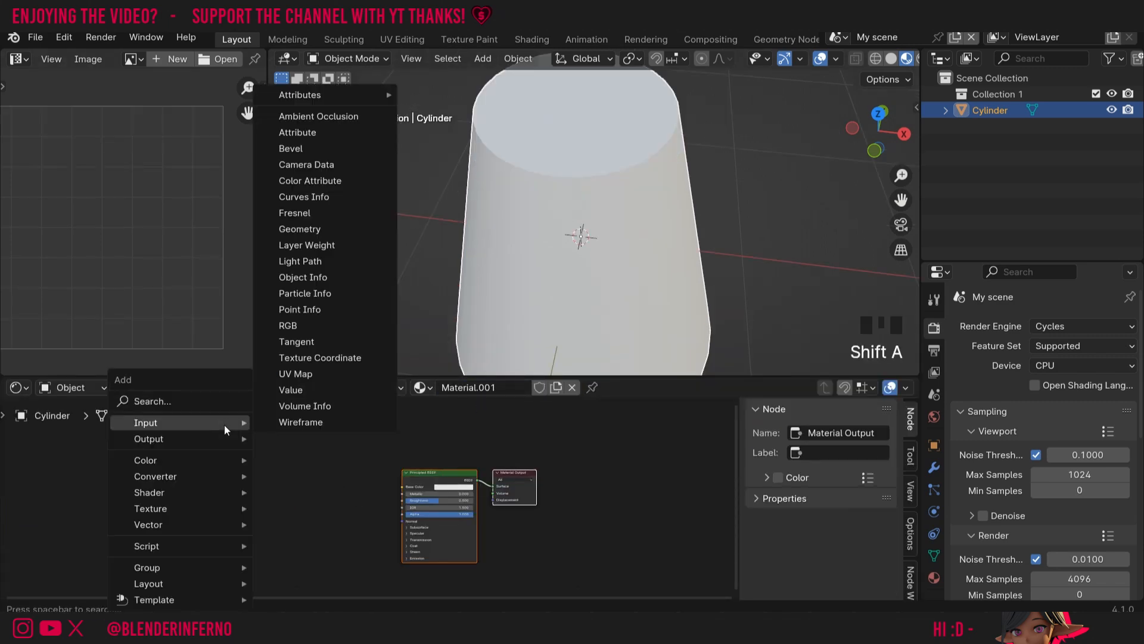
{"action": "mouse_move", "coordinate": [151, 509]}
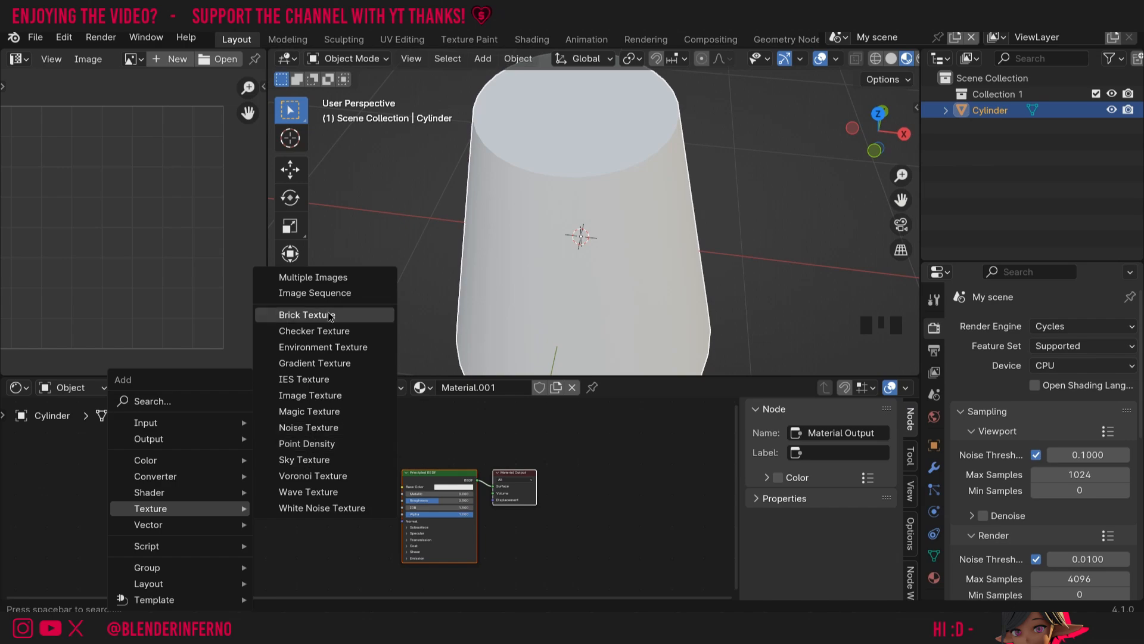
{"action": "left_click", "coordinate": [307, 315]}
{"action": "left_click", "coordinate": [322, 461]}
{"action": "left_click_drag", "start_coordinate": [325, 465], "coordinate": [404, 486]}
{"action": "scroll", "coordinate": [750, 277], "scroll_direction": "down", "scroll_amount": 3}
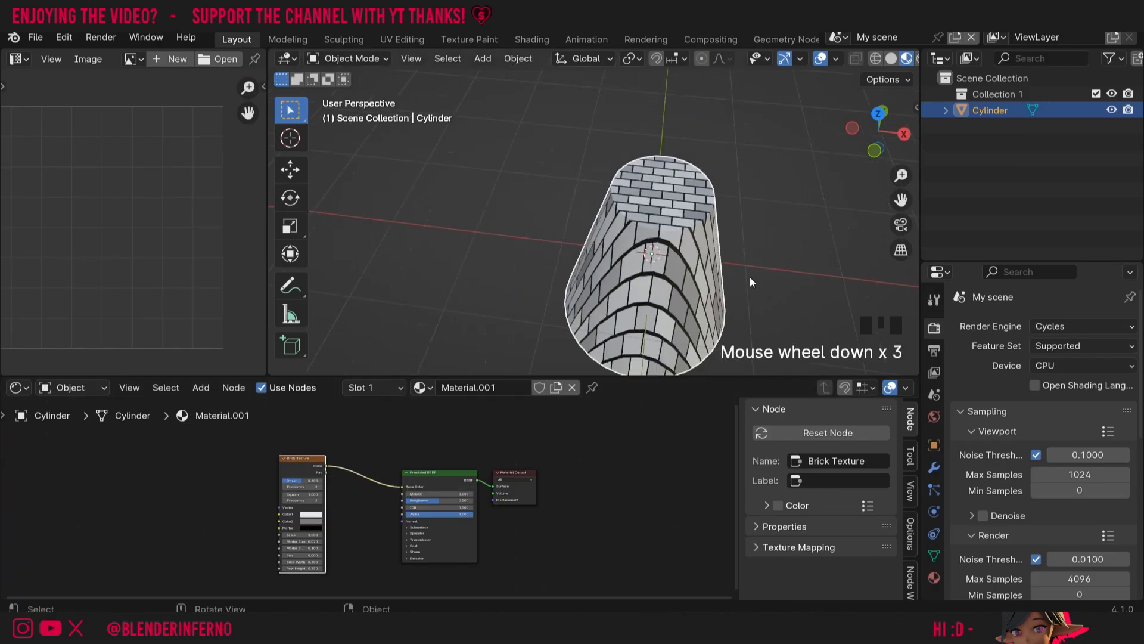
{"action": "mouse_move", "coordinate": [876, 131]}
{"action": "left_mouse_down"}
{"action": "mouse_move", "coordinate": [865, 137]}
{"action": "mouse_move", "coordinate": [876, 143]}
{"action": "left_mouse_up"}
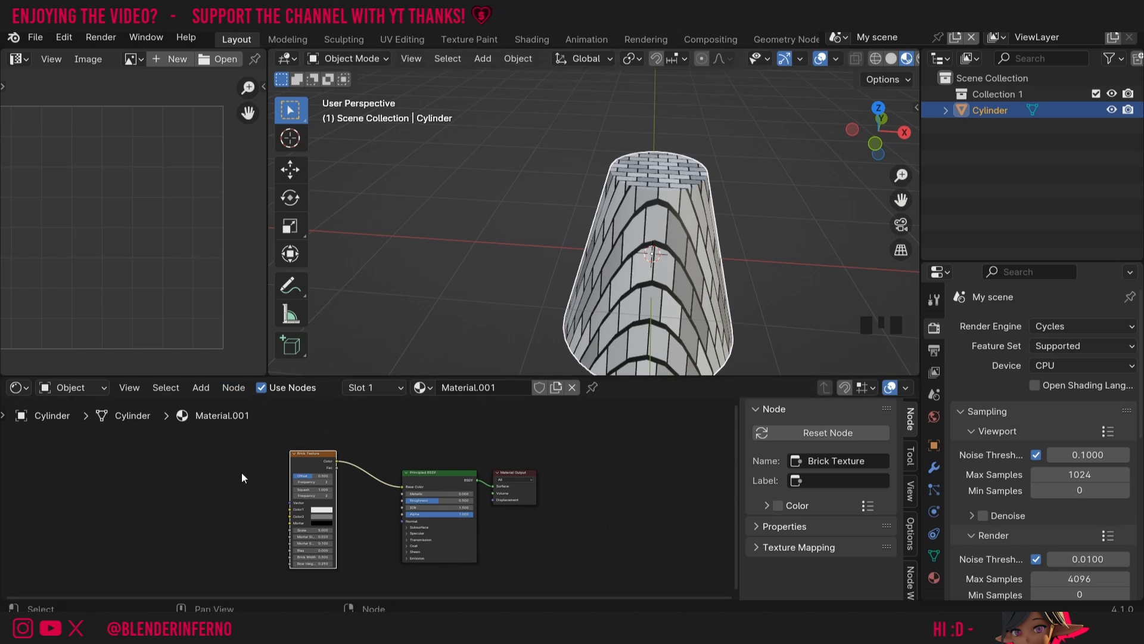
Add a Texture Coordinate node and connect its UV output to the Brick Texture's Vector input.
{"action": "key", "text": "shift+a"}
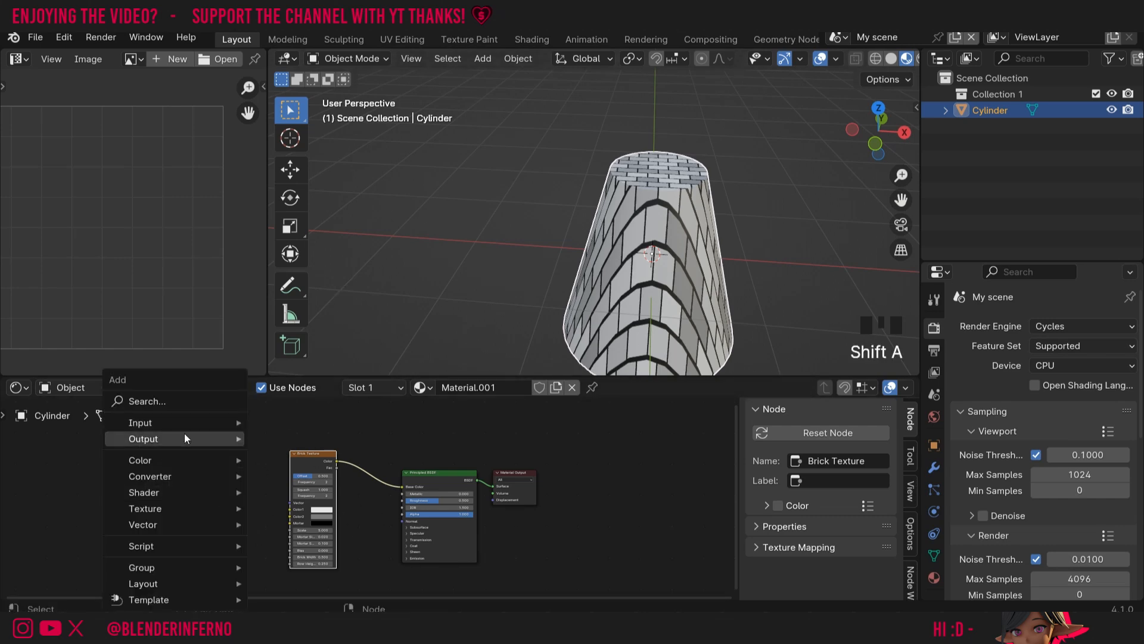
{"action": "mouse_move", "coordinate": [205, 423]}
{"action": "left_click", "coordinate": [314, 360]}
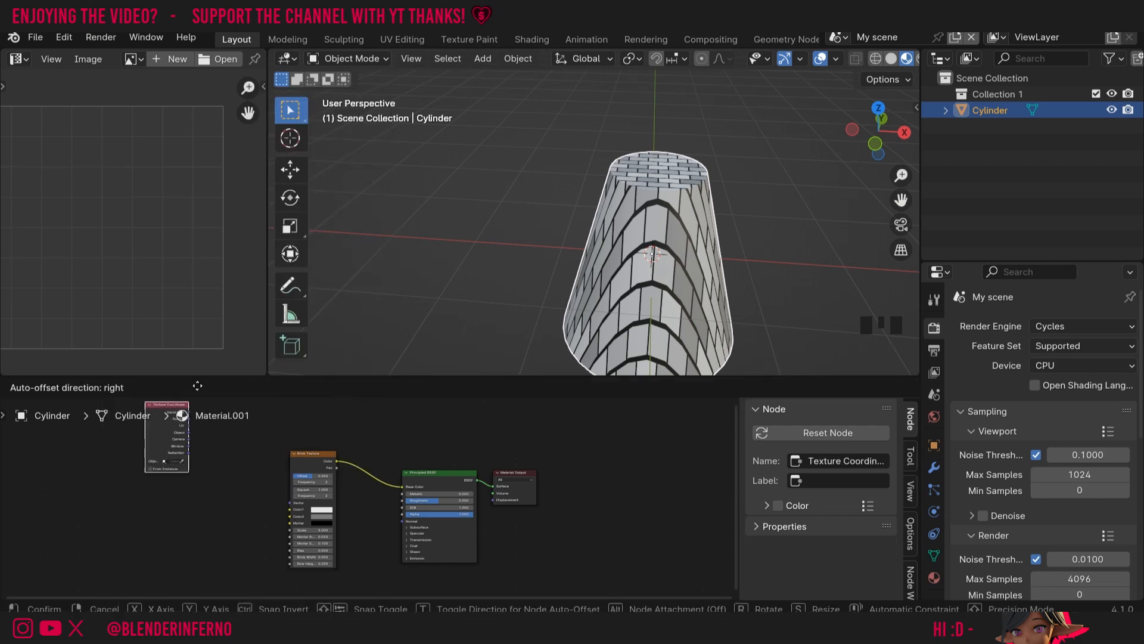
{"action": "left_click", "coordinate": [228, 500]}
{"action": "left_click_drag", "start_coordinate": [222, 499], "coordinate": [290, 522]}
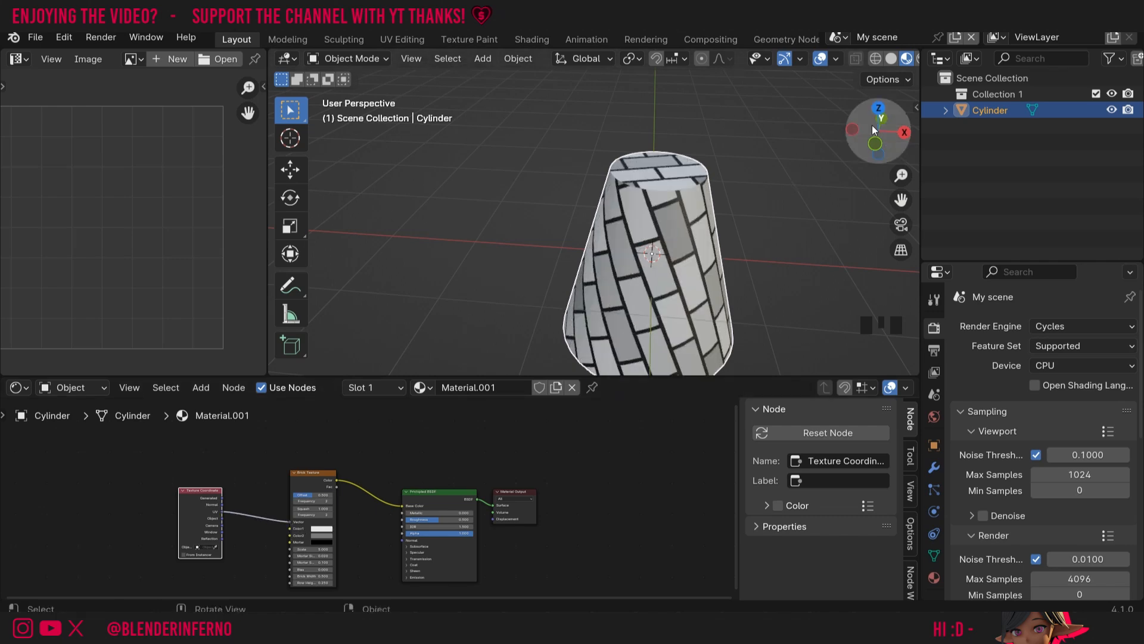
{"action": "left_click_drag", "start_coordinate": [875, 133], "coordinate": [771, 198]}
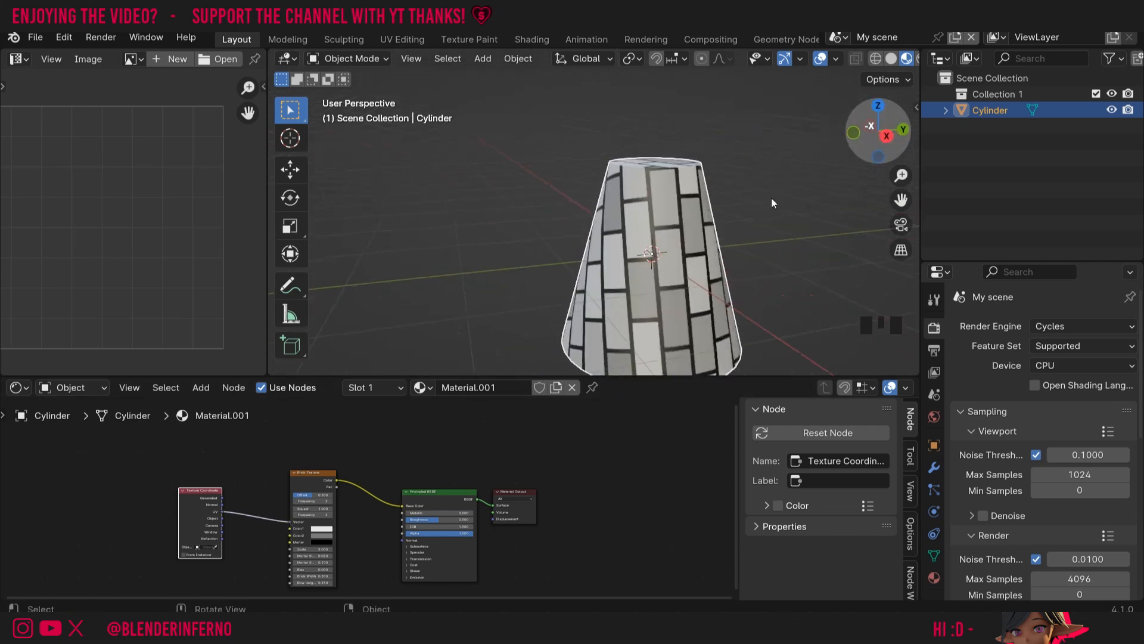
{"action": "left_click_drag", "start_coordinate": [897, 119], "coordinate": [848, 138]}
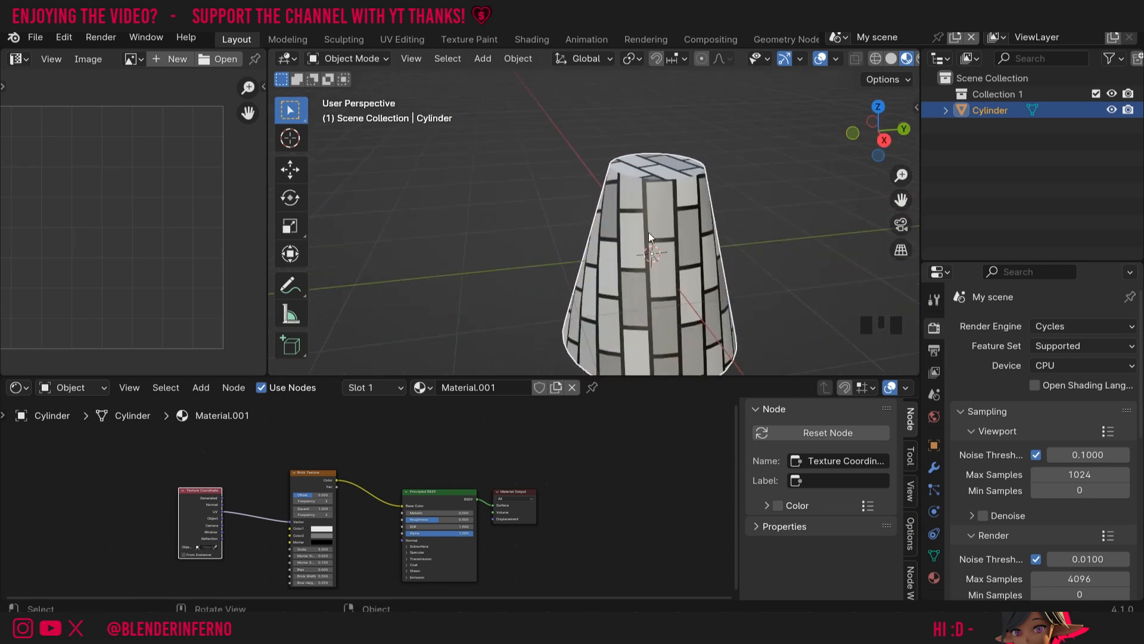
Enter Edit Mode and select an edge crossing the middle of the curved side island in the UV Editor.
{"action": "key", "text": "Tab"}
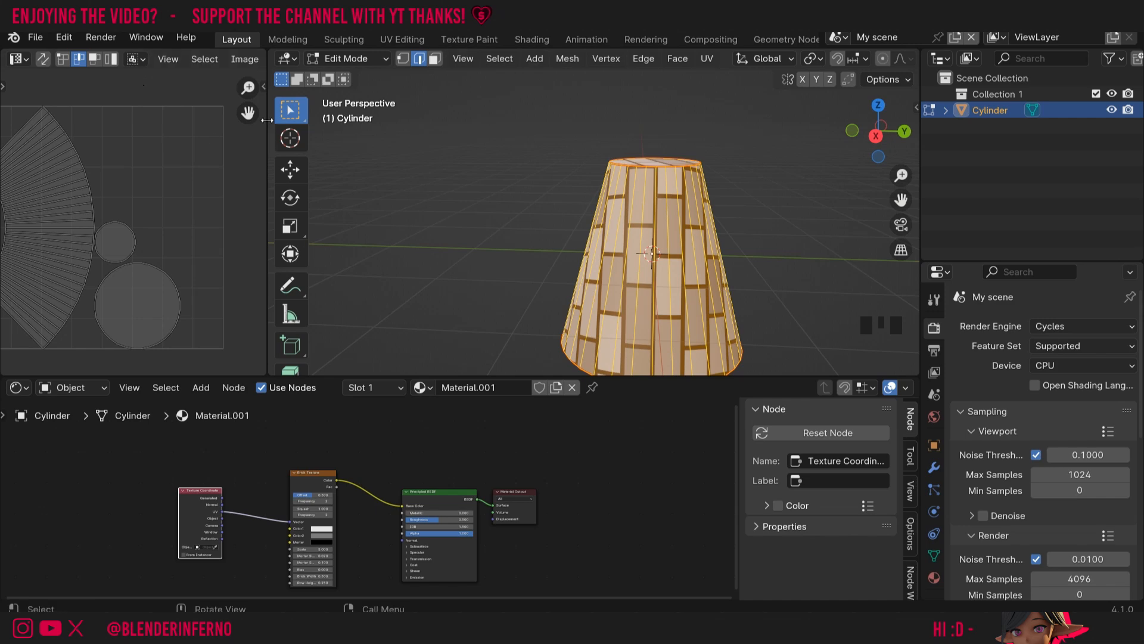
{"action": "scroll", "coordinate": [97, 223], "scroll_direction": "up", "scroll_amount": 5}
{"action": "scroll", "coordinate": [112, 201], "scroll_direction": "down", "scroll_amount": 4}
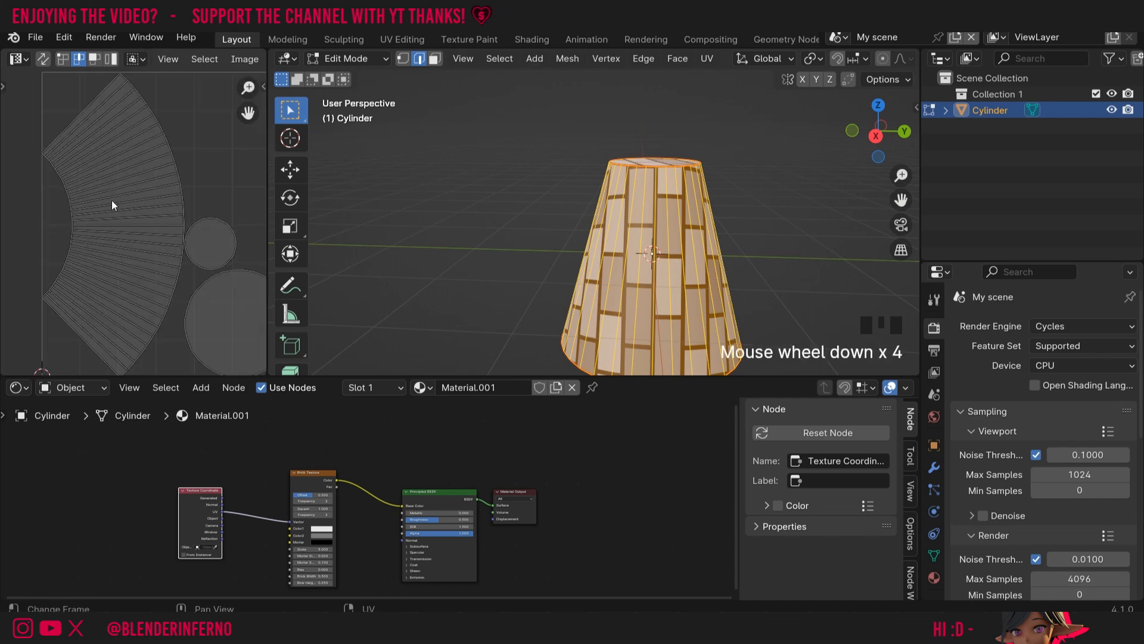
{"action": "scroll", "coordinate": [113, 226], "scroll_direction": "up", "scroll_amount": 5}
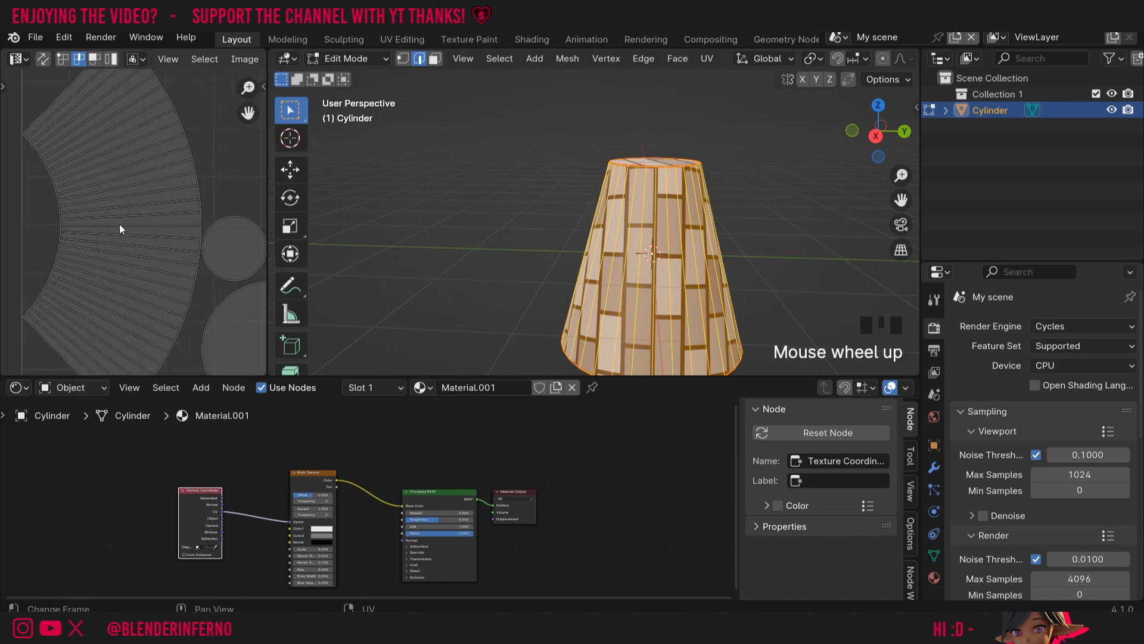
{"action": "scroll", "coordinate": [119, 227], "scroll_direction": "down", "scroll_amount": 3}
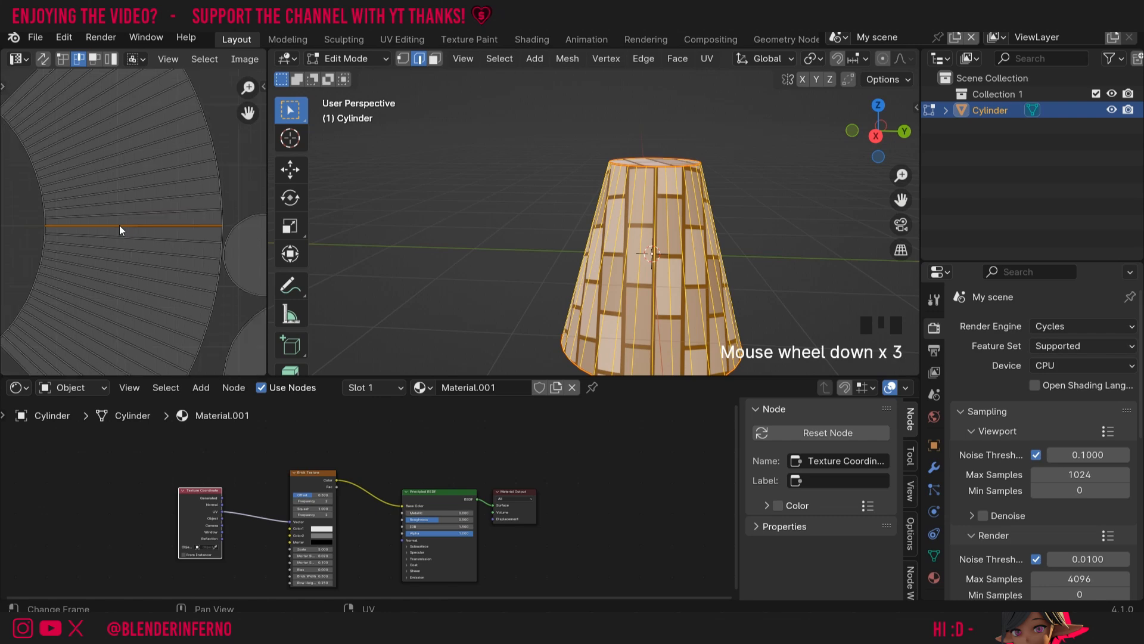
{"action": "scroll", "coordinate": [108, 229], "scroll_direction": "up", "scroll_amount": 1}
{"action": "scroll", "coordinate": [120, 214], "scroll_direction": "down", "scroll_amount": 7}
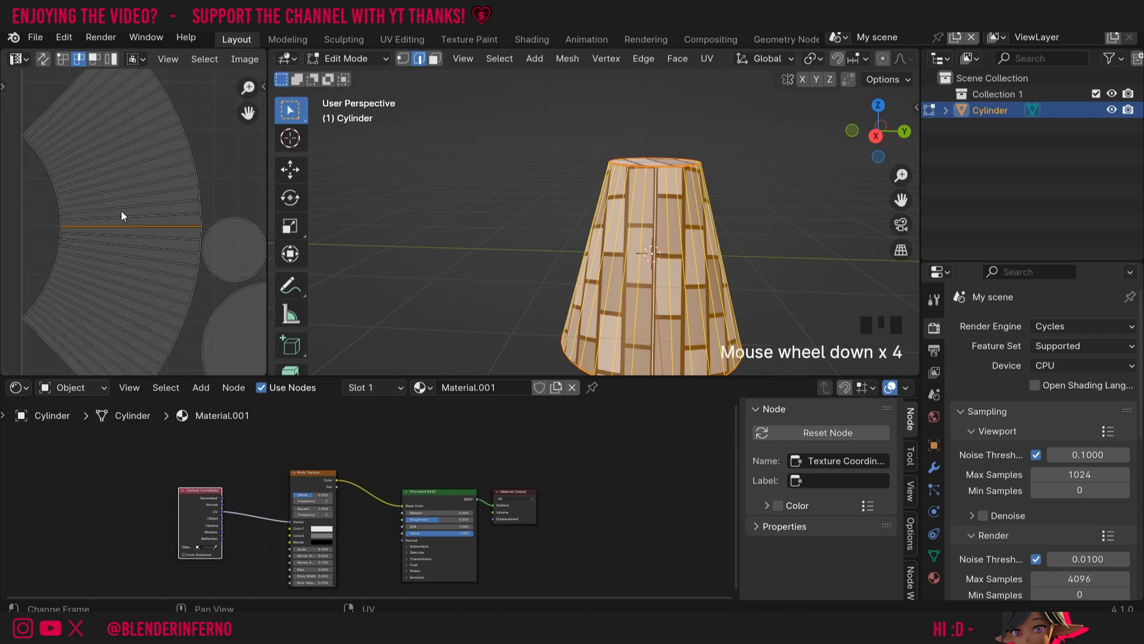
{"action": "scroll", "coordinate": [120, 211], "scroll_direction": "up", "scroll_amount": 4}
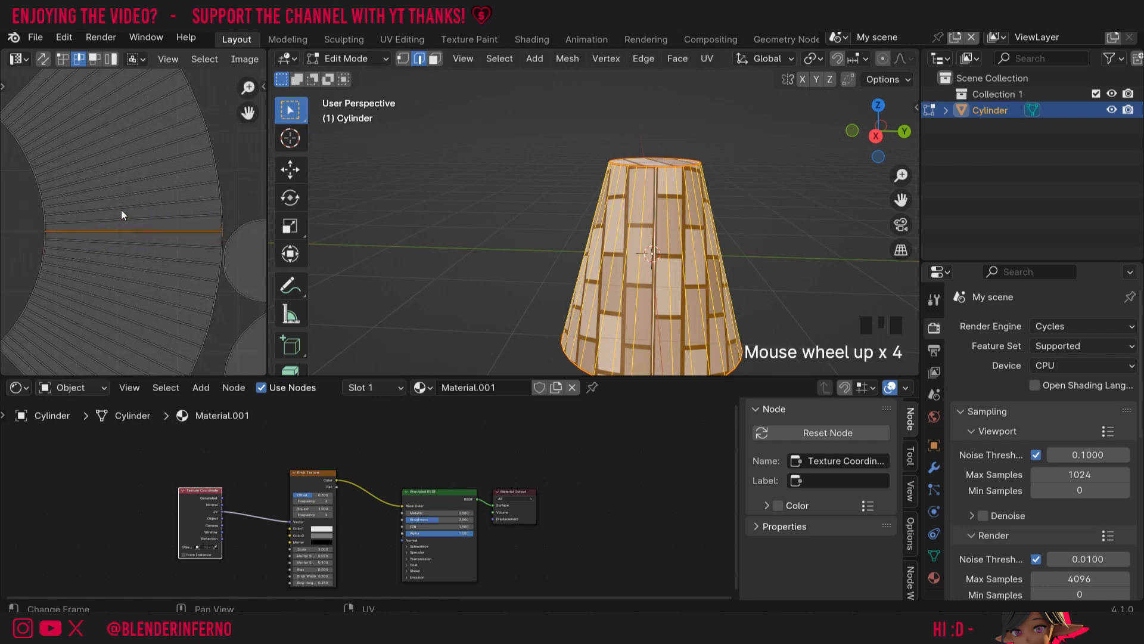
{"action": "scroll", "coordinate": [120, 210], "scroll_direction": "down", "scroll_amount": 6}
{"action": "scroll", "coordinate": [120, 209], "scroll_direction": "up", "scroll_amount": 3}
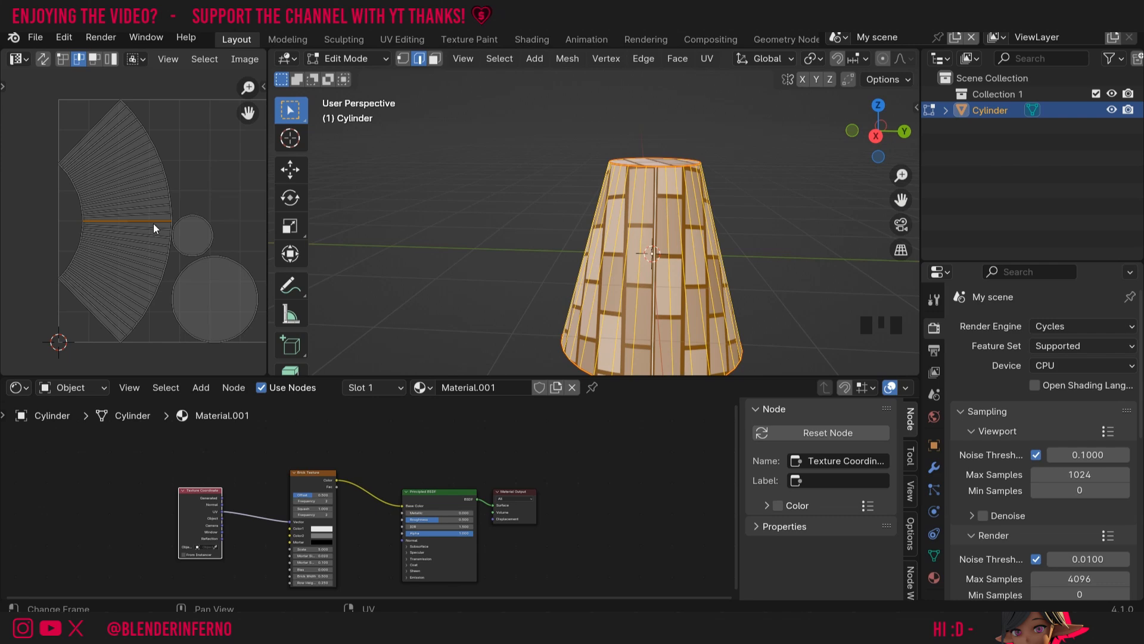
{"action": "key", "text": "s"}
{"action": "key", "text": "x"}
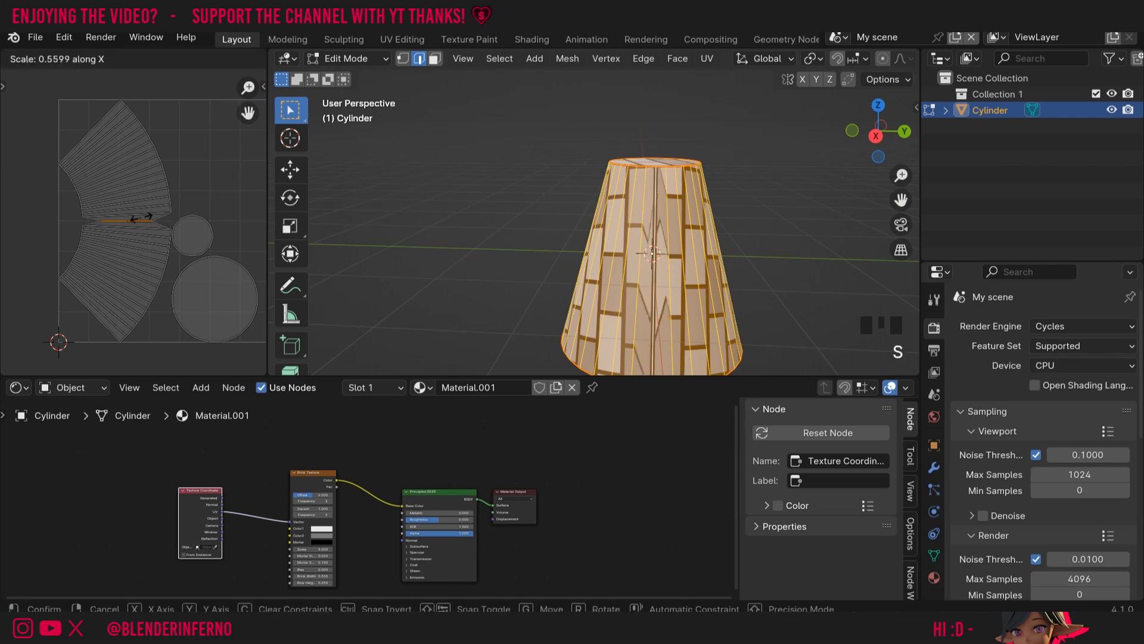
{"action": "left_click", "coordinate": [155, 228]}
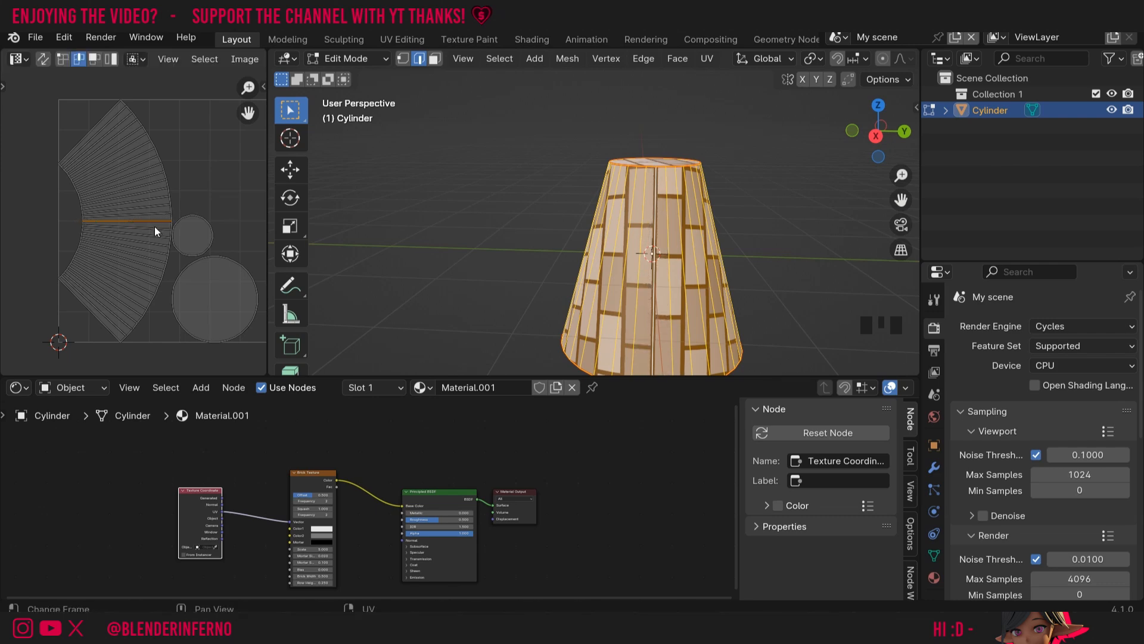
{"action": "key", "text": "s"}
{"action": "key", "text": "y"}
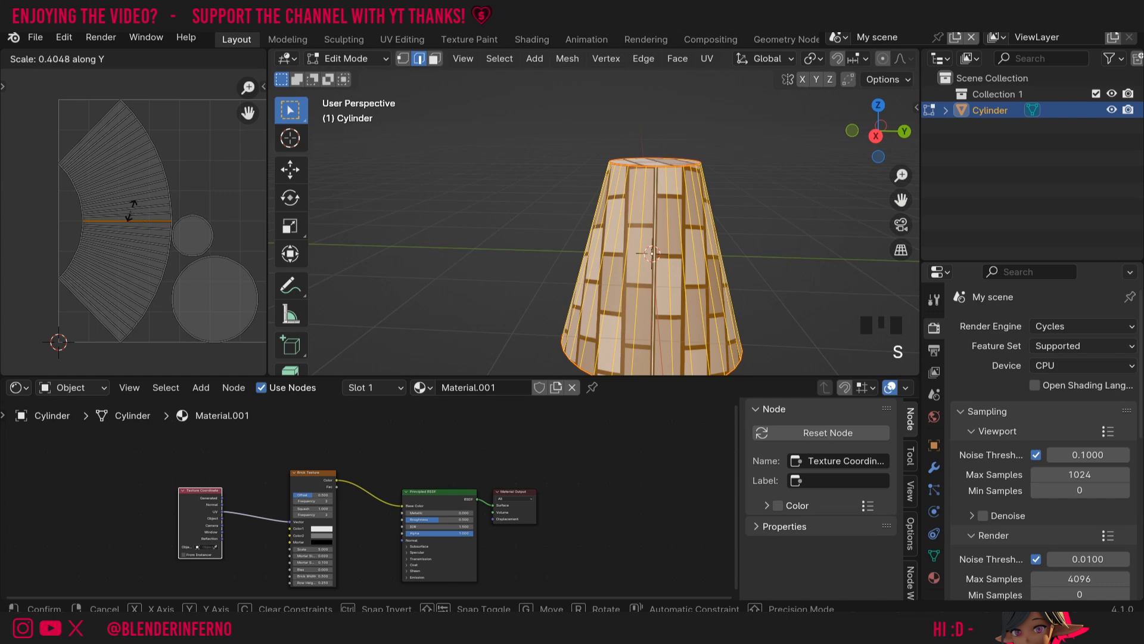
{"action": "left_click", "coordinate": [165, 222]}
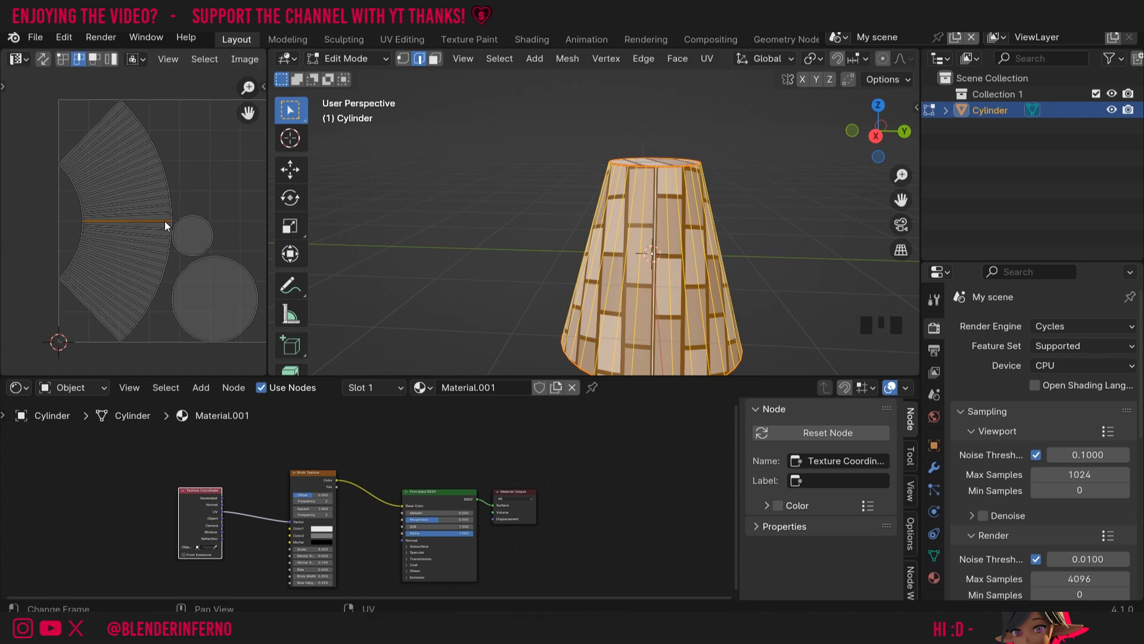
Flatten the selected middle UV edge by scaling it to 0 along Y, and select the neighbouring edge above it.
{"action": "type", "text": "s"}
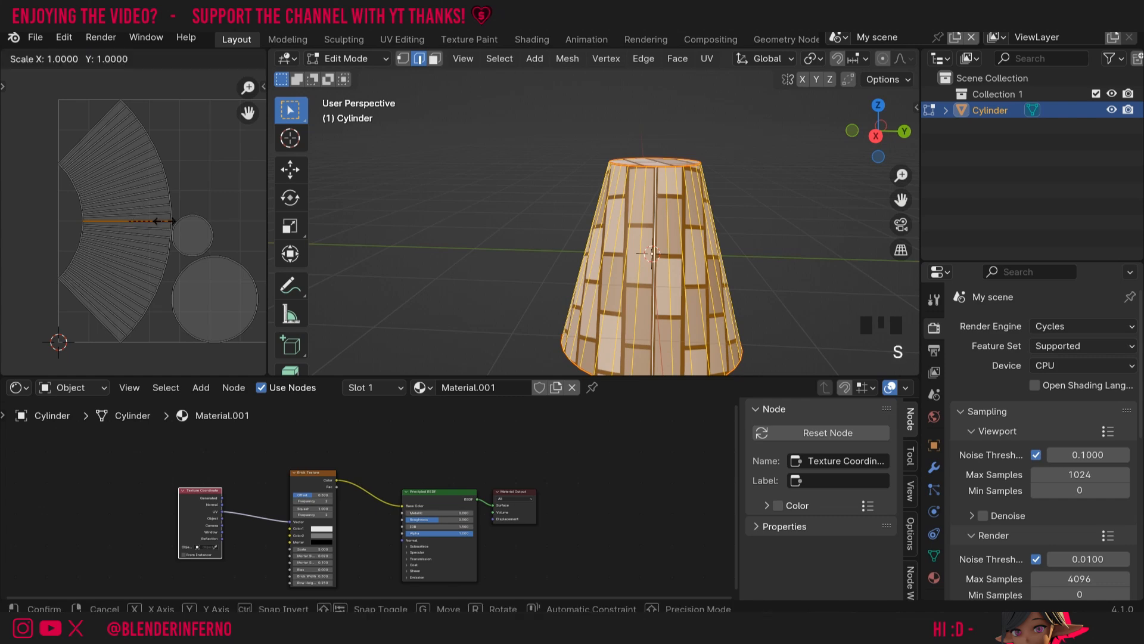
{"action": "type", "text": "y"}
{"action": "type", "text": "0"}
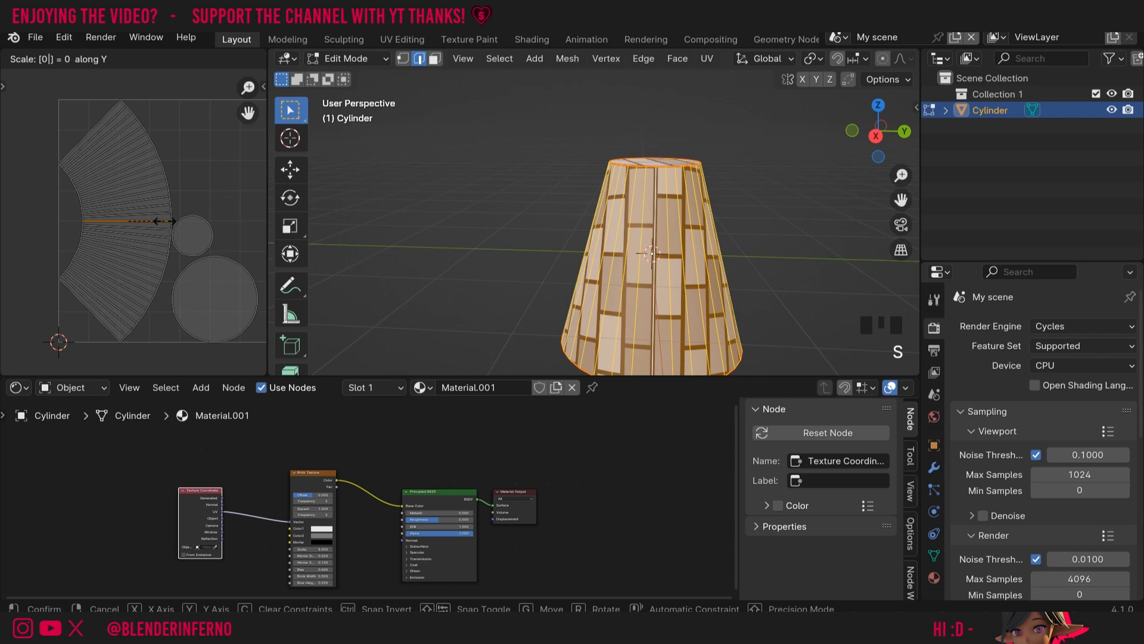
{"action": "key", "text": "Return"}
{"action": "left_click", "coordinate": [151, 214]}
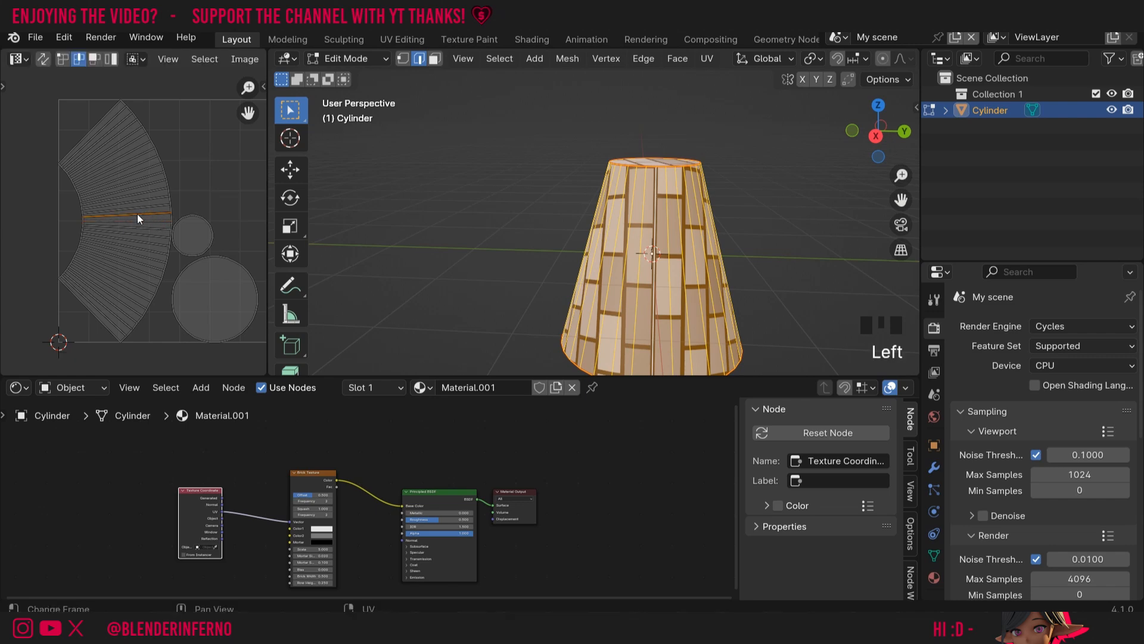
Try flattening the upper neighbouring edge by scaling it to 0 along Y, and undo that scale.
{"action": "type", "text": "sy0"}
{"action": "key", "text": "Return"}
{"action": "scroll", "coordinate": [56, 223], "scroll_direction": "down", "scroll_amount": 3}
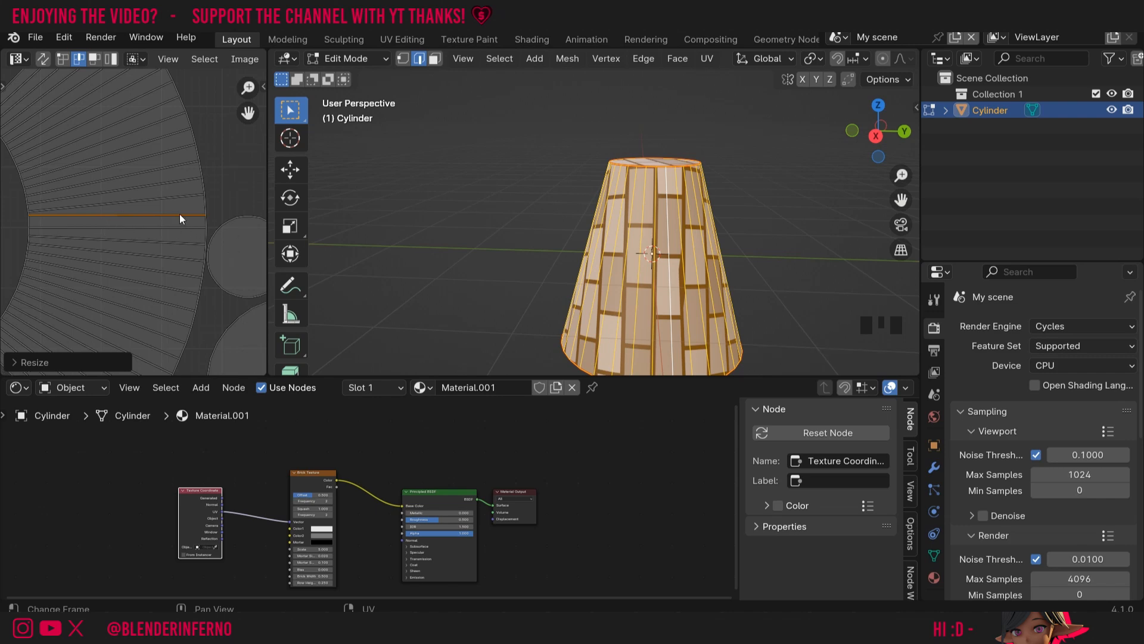
{"action": "key", "text": "ctrl+z"}
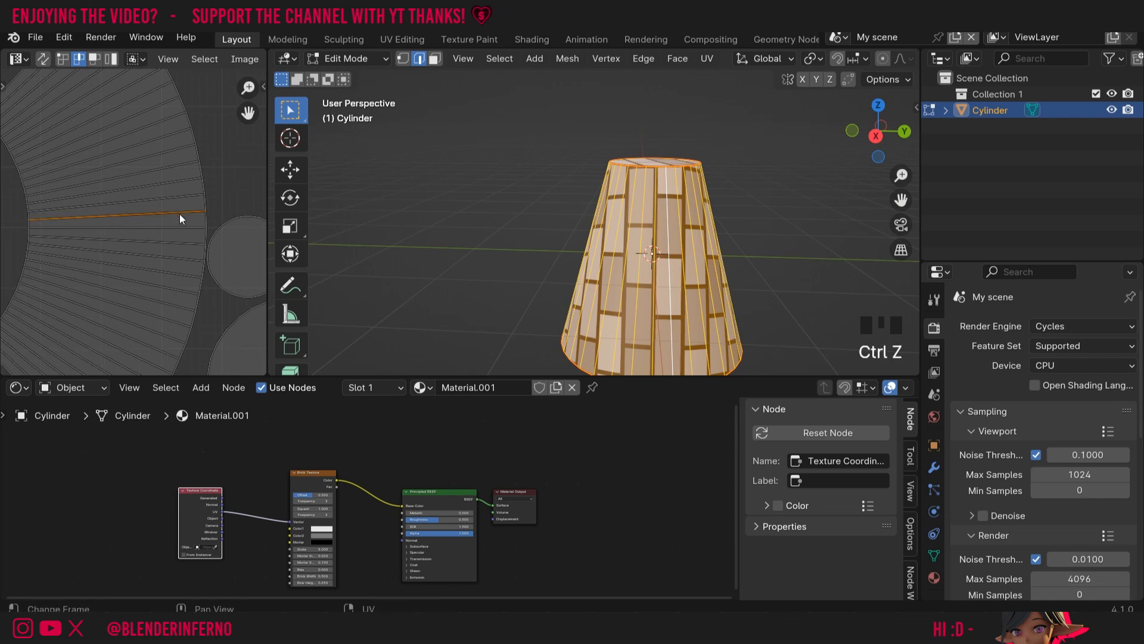
Level the selected upper edge of the middle quad with Align Horizontally.
{"action": "right_click", "coordinate": [180, 213]}
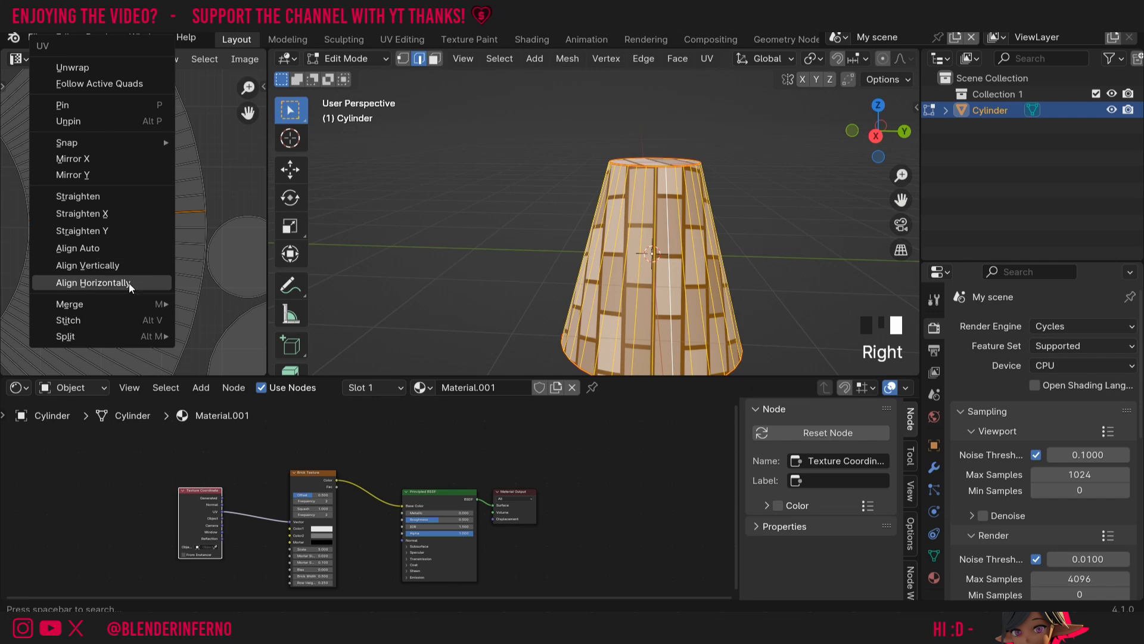
{"action": "left_click", "coordinate": [129, 284]}
Select the middle quad's short edge on the island's inner curve and scale it along X.
{"action": "left_click", "coordinate": [38, 218]}
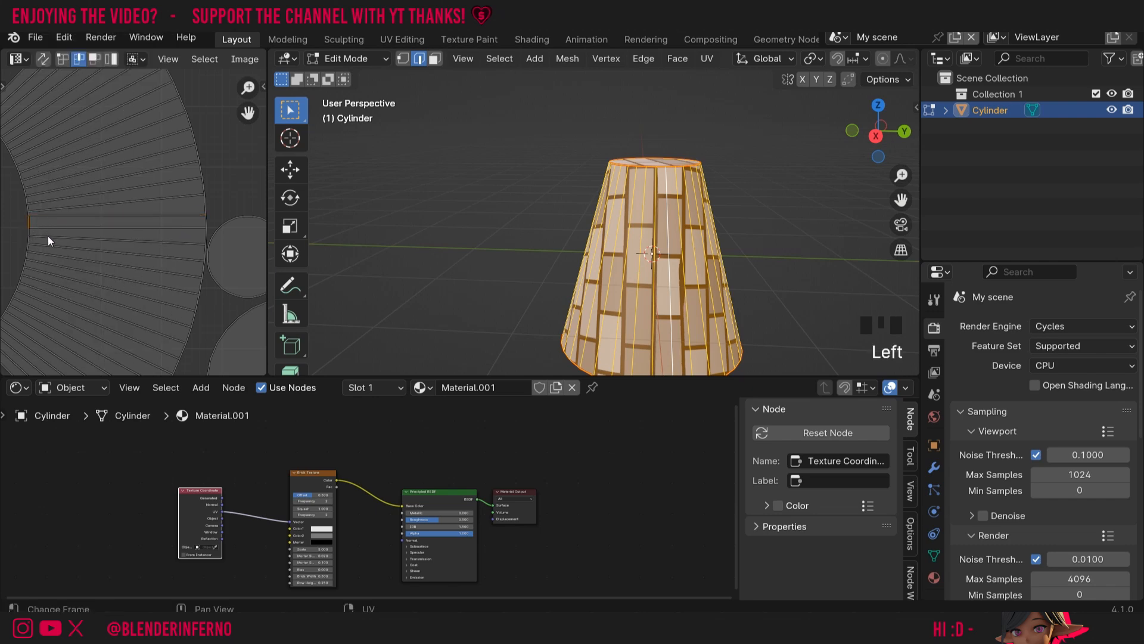
{"action": "key", "text": "s"}
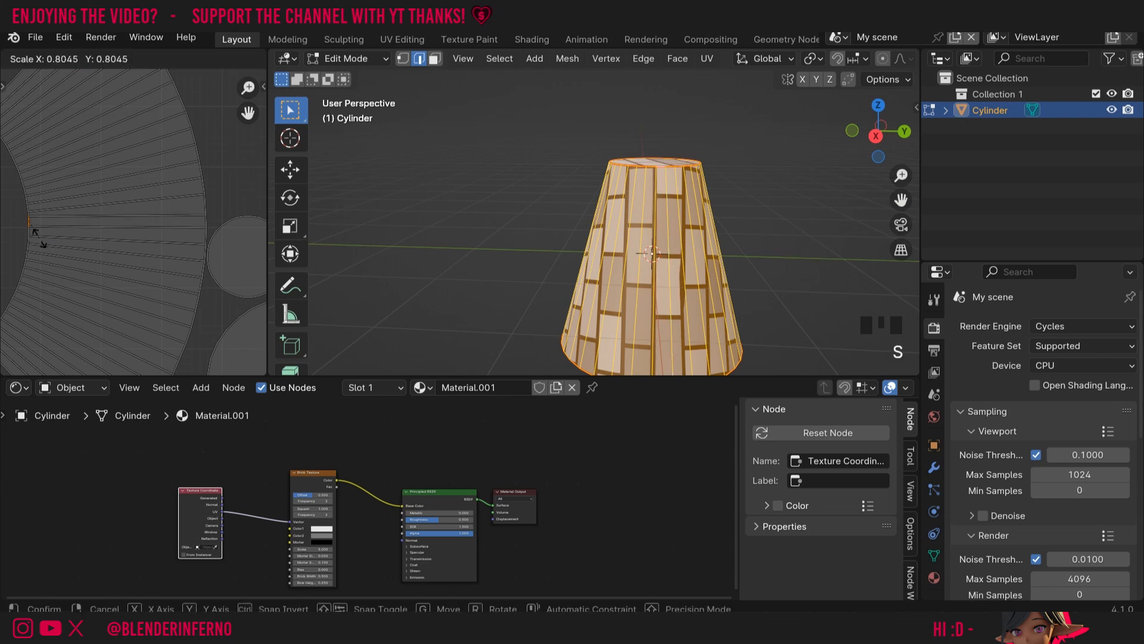
{"action": "key", "text": "x"}
{"action": "left_click", "coordinate": [35, 221]}
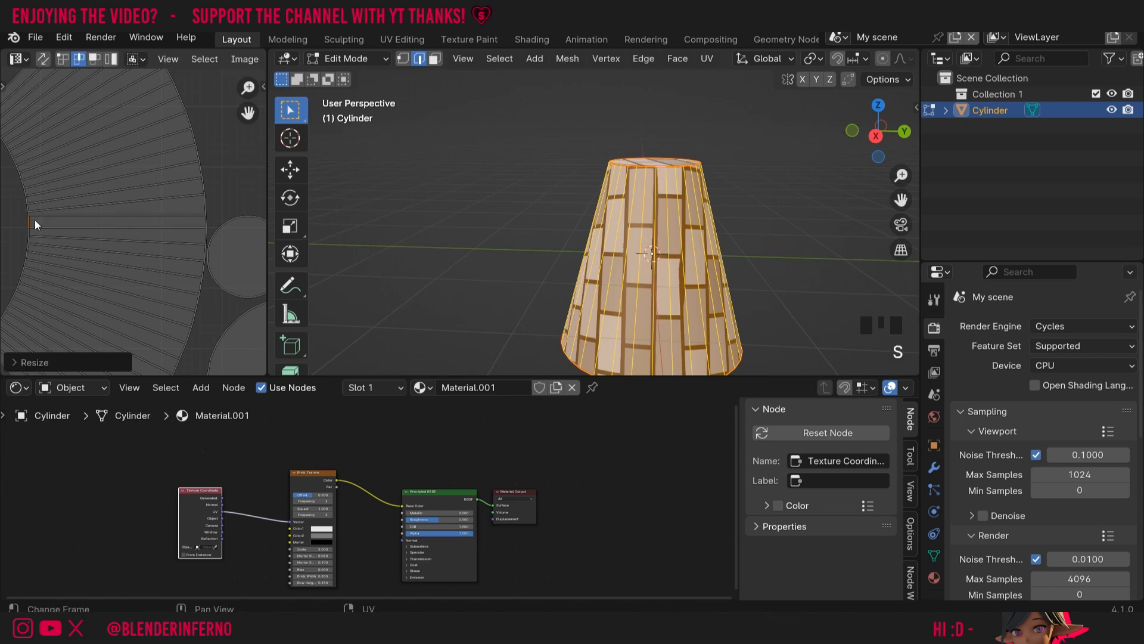
Select the middle quad's short edge on the island's outer curve and straighten it with Align Vertically.
{"action": "left_click", "coordinate": [210, 224]}
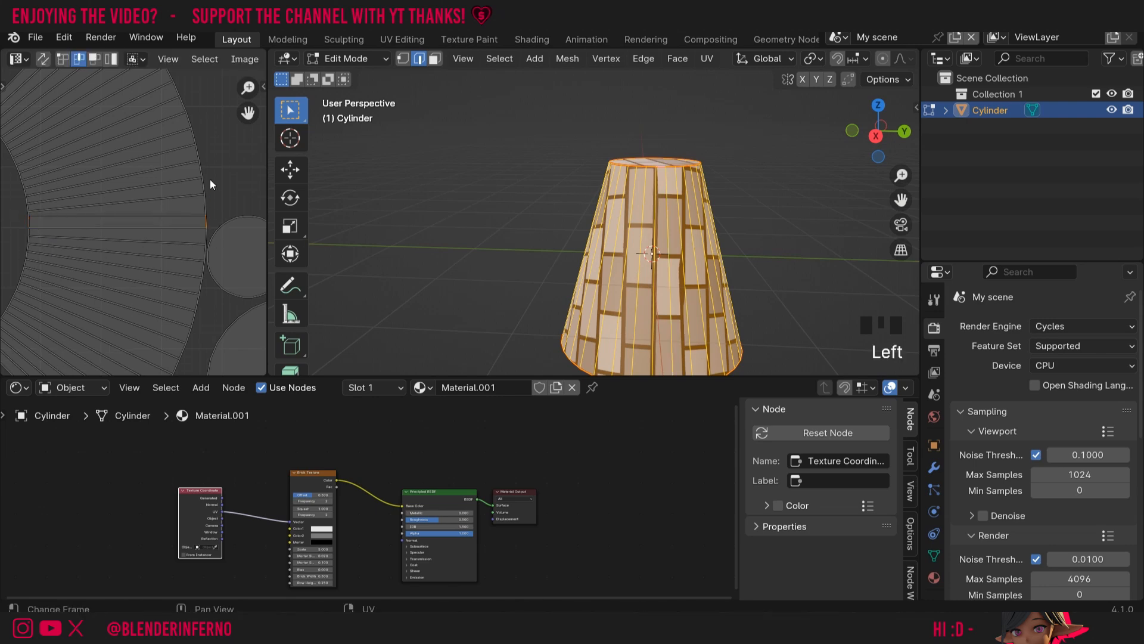
{"action": "right_click", "coordinate": [207, 221]}
{"action": "left_click", "coordinate": [192, 283]}
{"action": "right_click", "coordinate": [208, 224]}
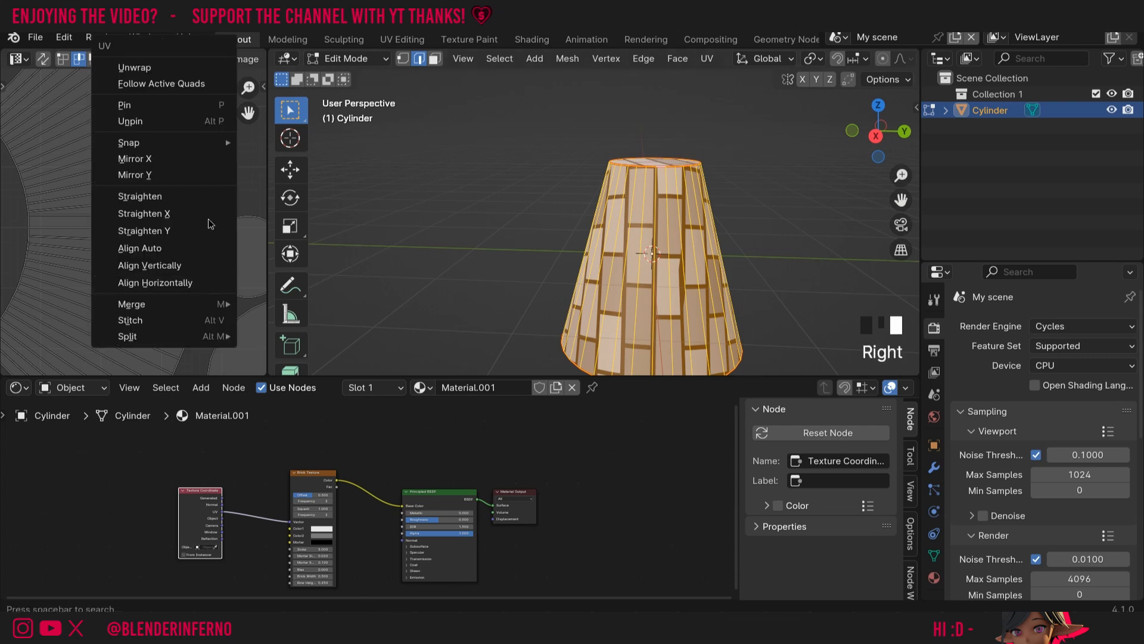
{"action": "left_click", "coordinate": [192, 266]}
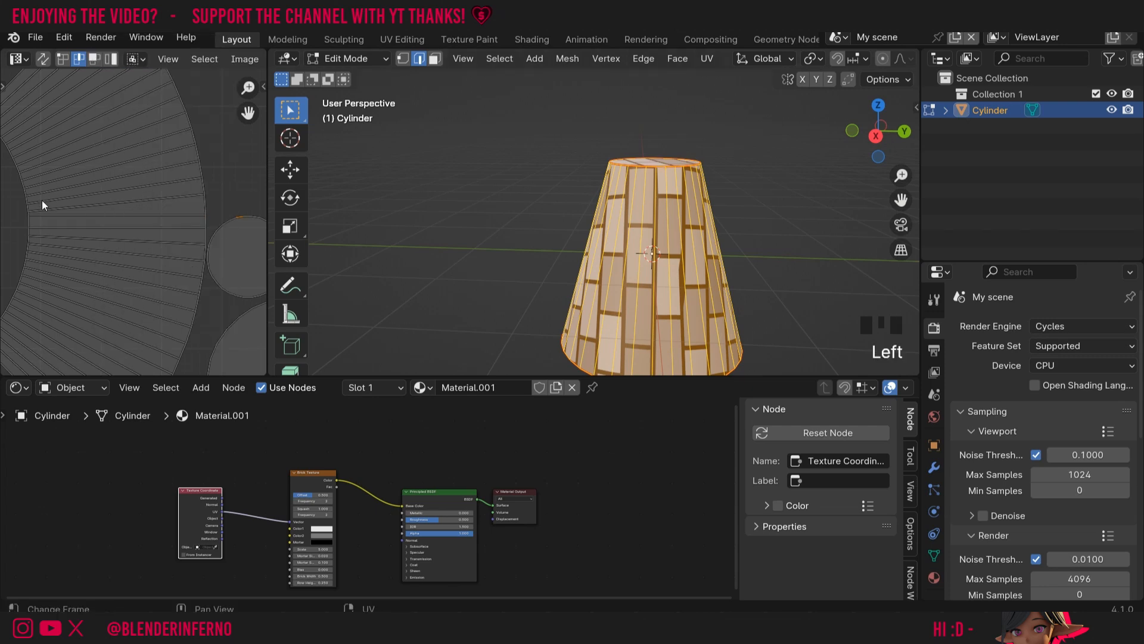
Switch the UV Editor to face selection and select the straightened quad in the middle of the side island.
{"action": "scroll", "coordinate": [42, 216], "scroll_direction": "up", "scroll_amount": 3}
{"action": "scroll", "coordinate": [50, 213], "scroll_direction": "down", "scroll_amount": 3}
{"action": "scroll", "coordinate": [54, 216], "scroll_direction": "up", "scroll_amount": 1}
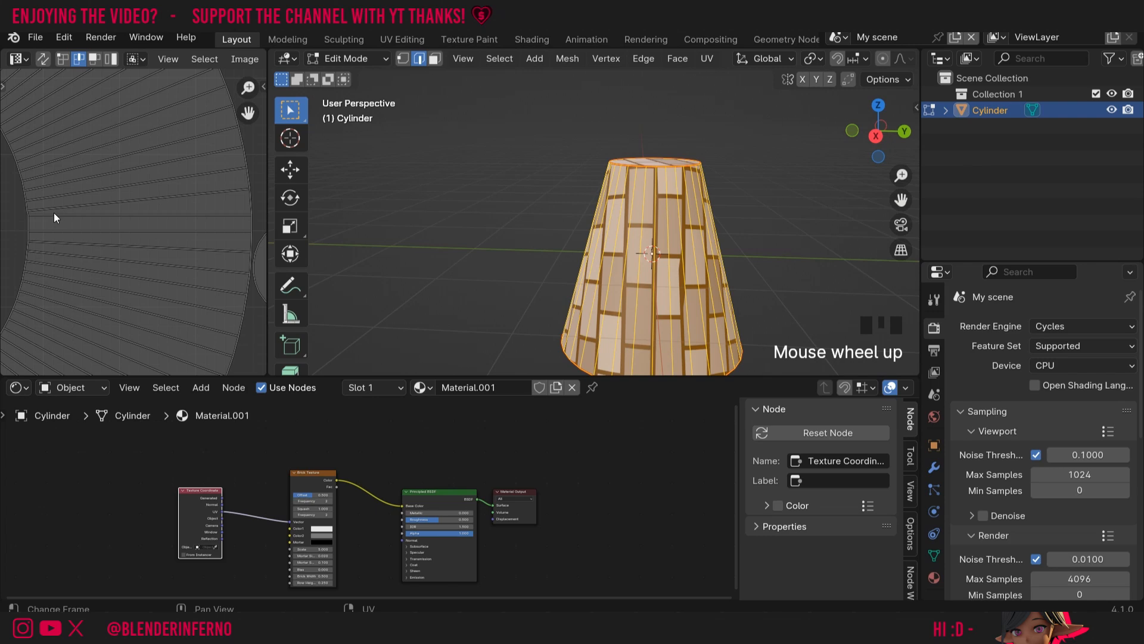
{"action": "right_click", "coordinate": [53, 213]}
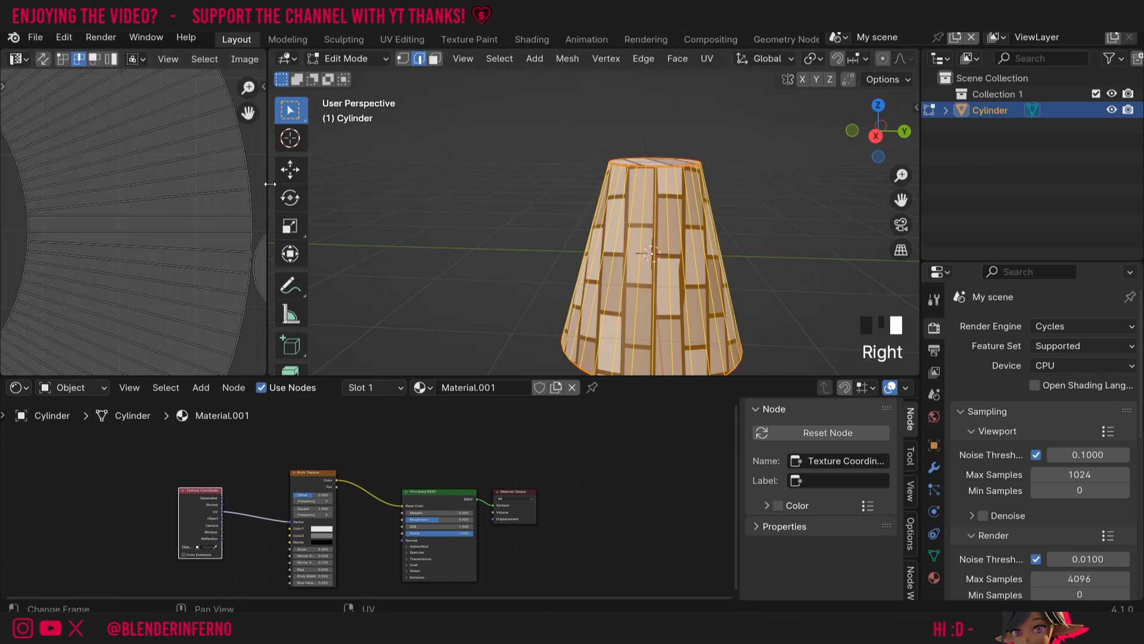
{"action": "triple_click", "coordinate": [198, 223]}
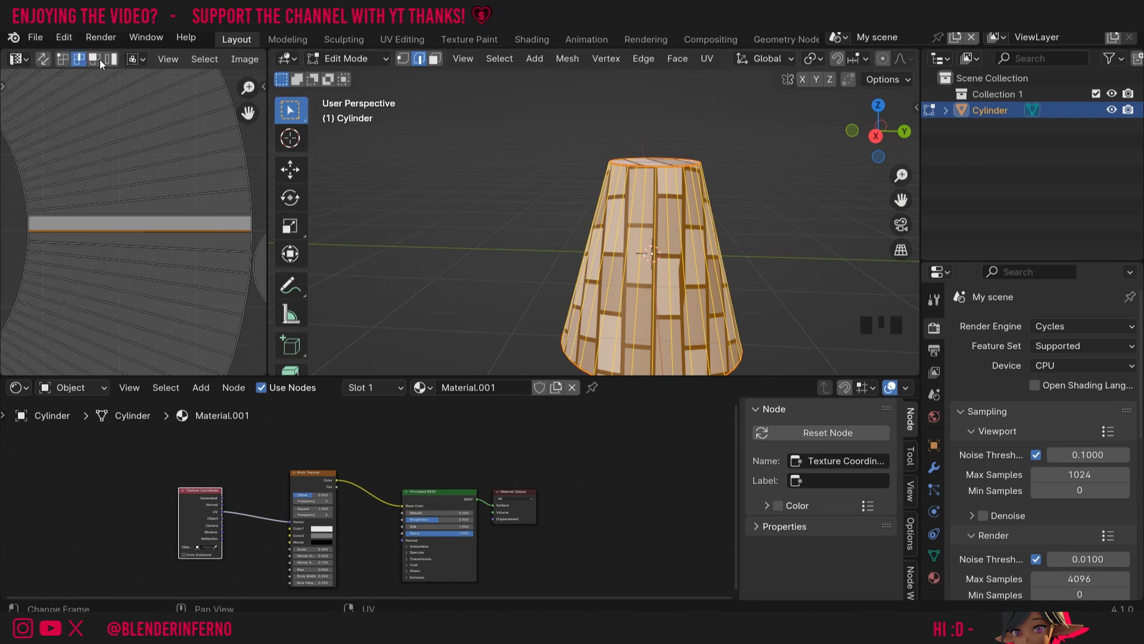
{"action": "key", "text": "3"}
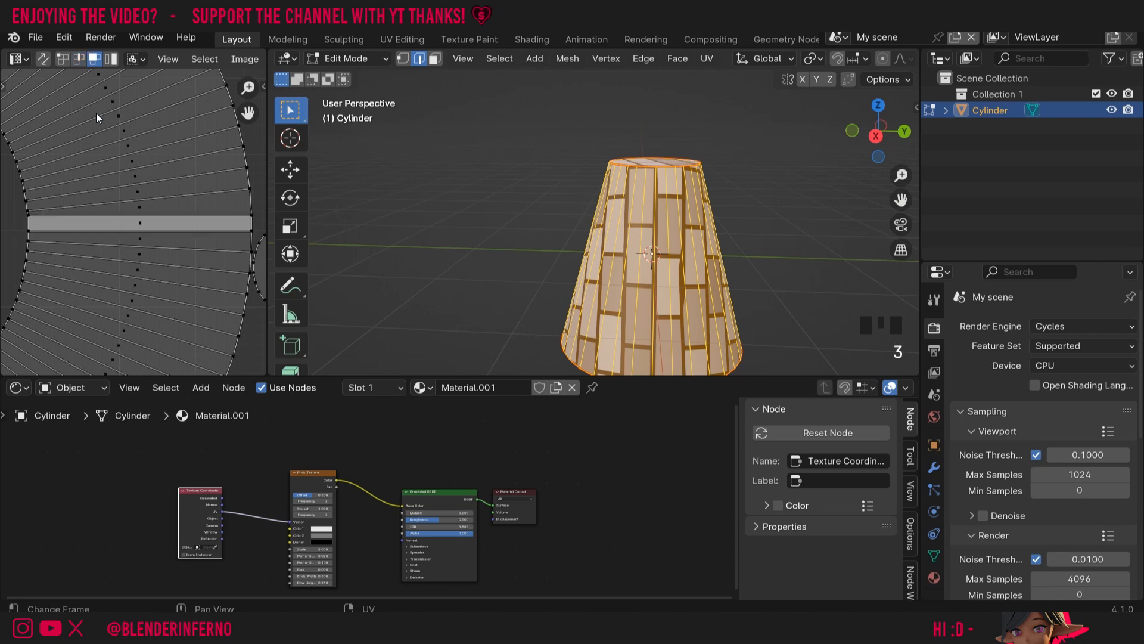
{"action": "scroll", "coordinate": [117, 226], "scroll_direction": "down", "scroll_amount": 4}
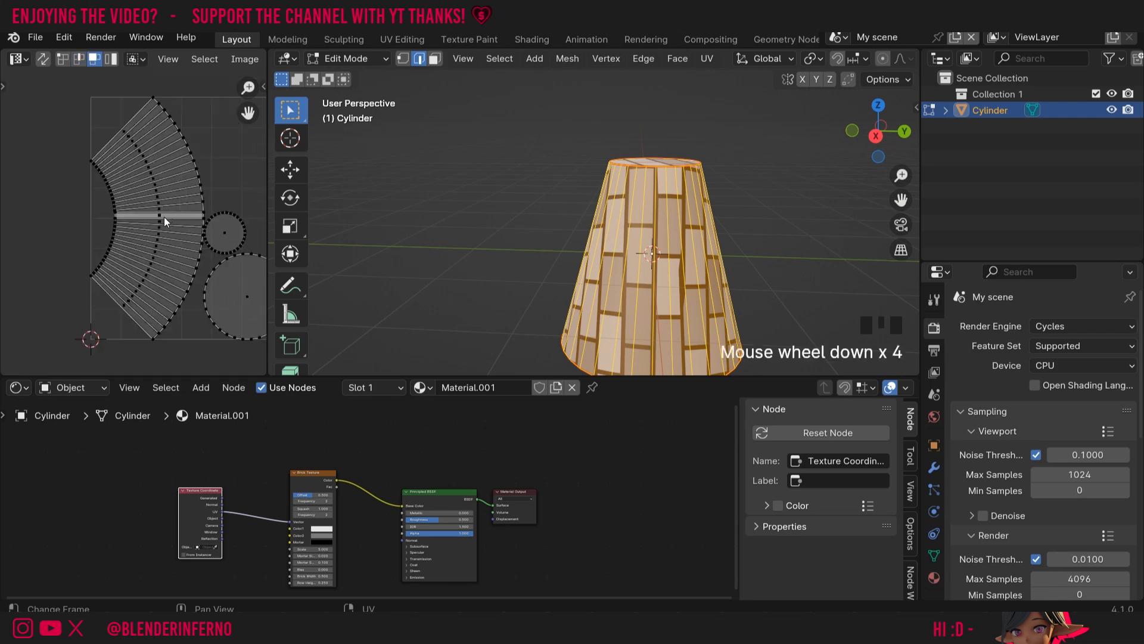
{"action": "left_click", "coordinate": [161, 215]}
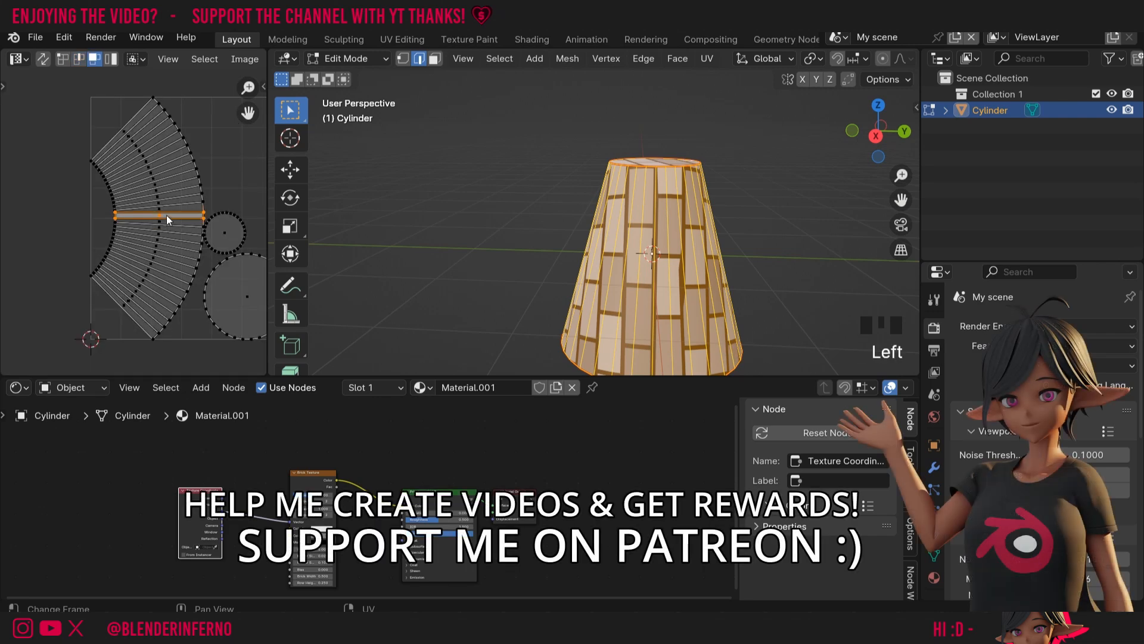
Select the whole linked side island and unwrap it with Follow Active Quads.
{"action": "key", "text": "l"}
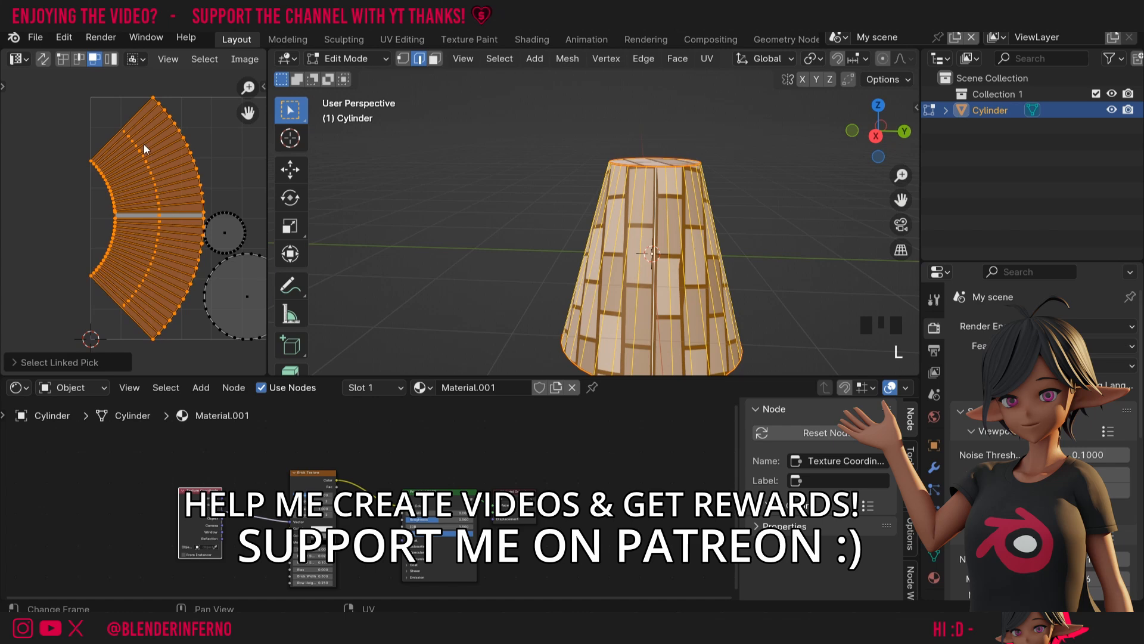
{"action": "right_click", "coordinate": [162, 216]}
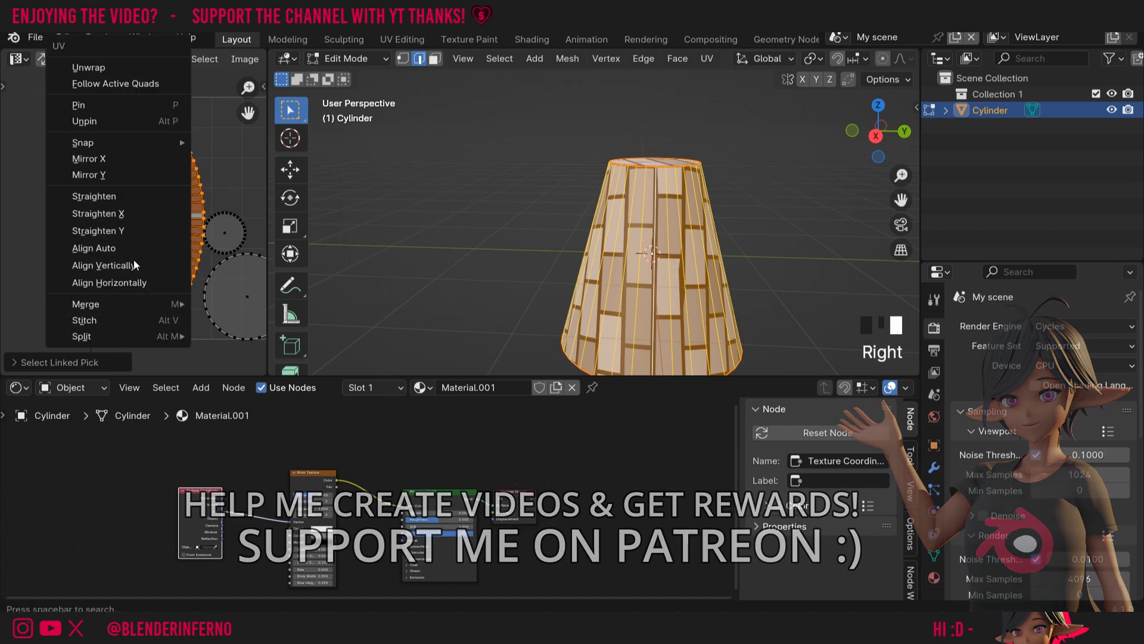
{"action": "left_click", "coordinate": [116, 83]}
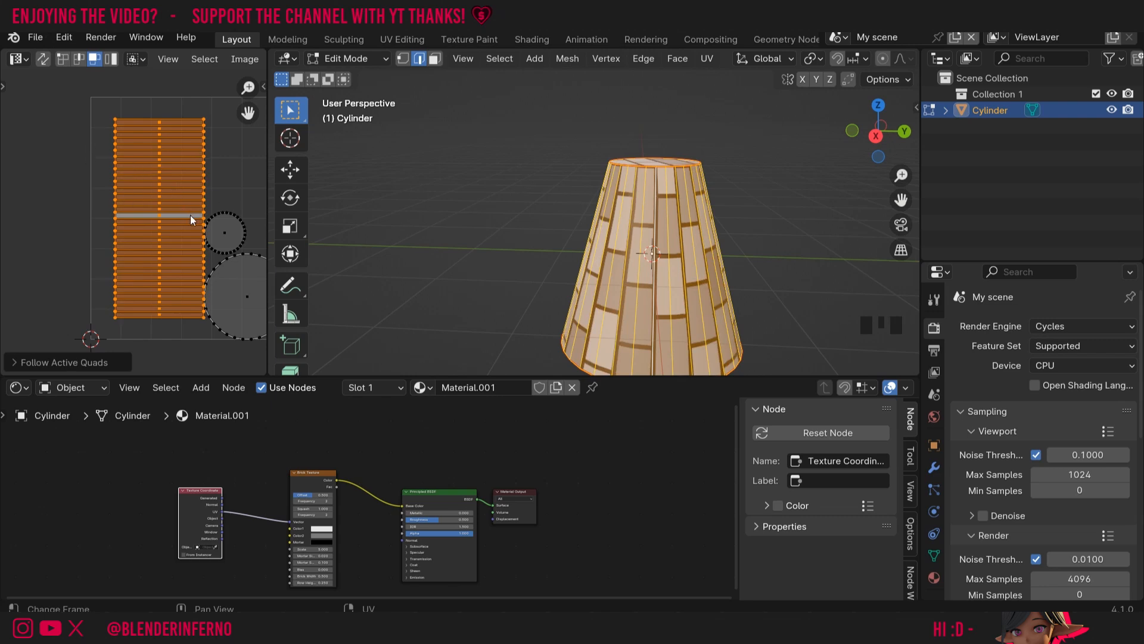
Move the rectangular side island by about -0.044 in X and -0.025 in Y within the UV space.
{"action": "key", "text": "g"}
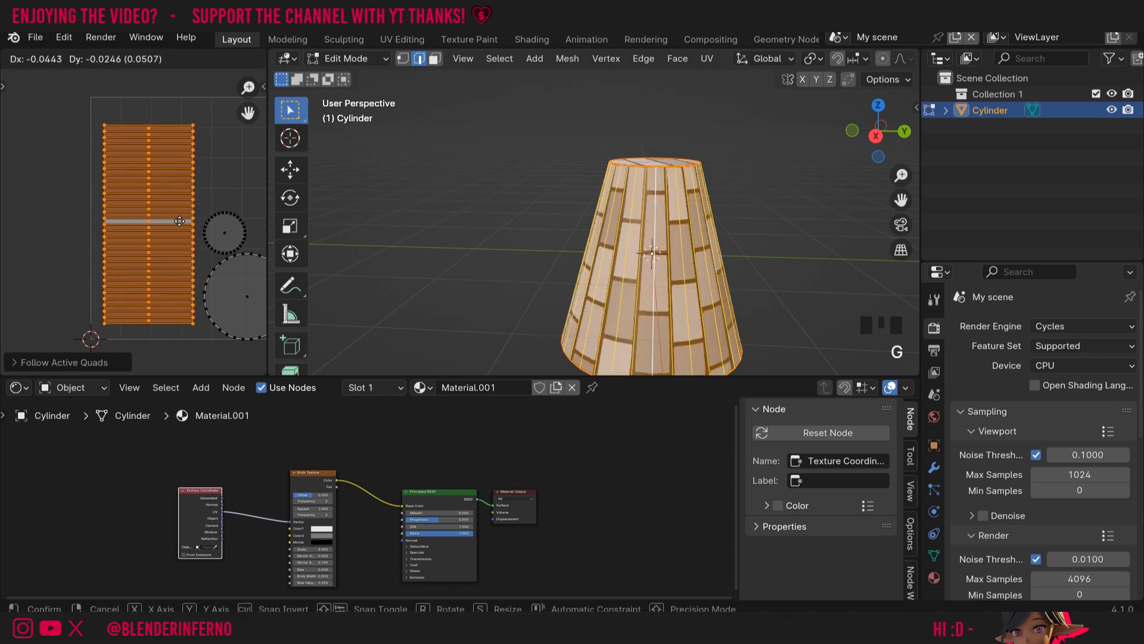
{"action": "left_click", "coordinate": [179, 221]}
{"action": "scroll", "coordinate": [155, 255], "scroll_direction": "up", "scroll_amount": 3}
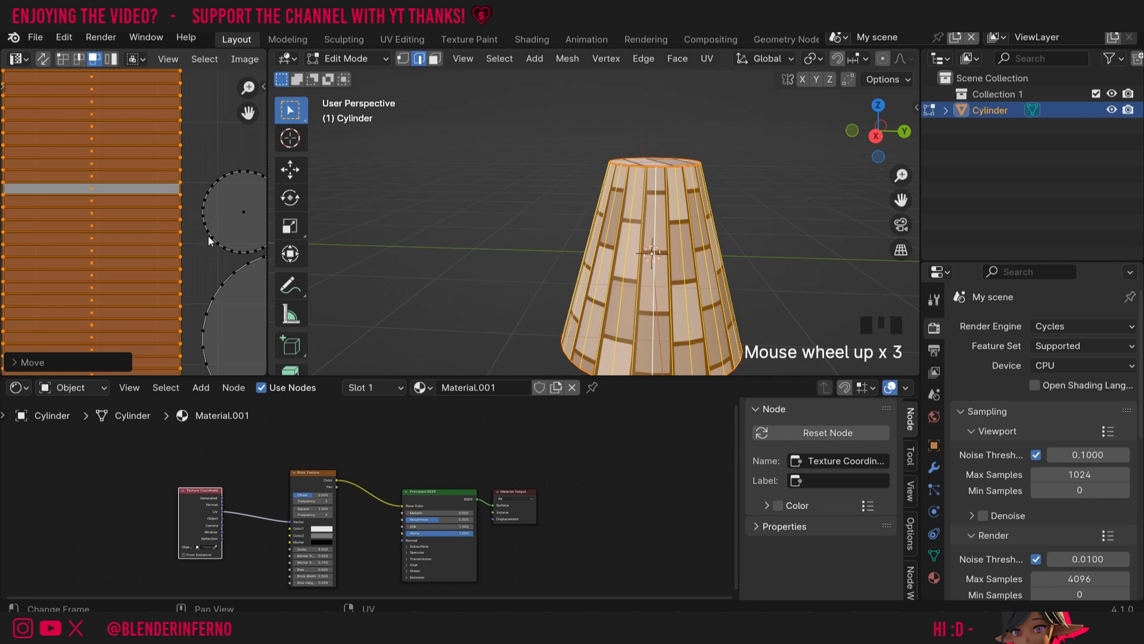
{"action": "scroll", "coordinate": [208, 240], "scroll_direction": "down", "scroll_amount": 3}
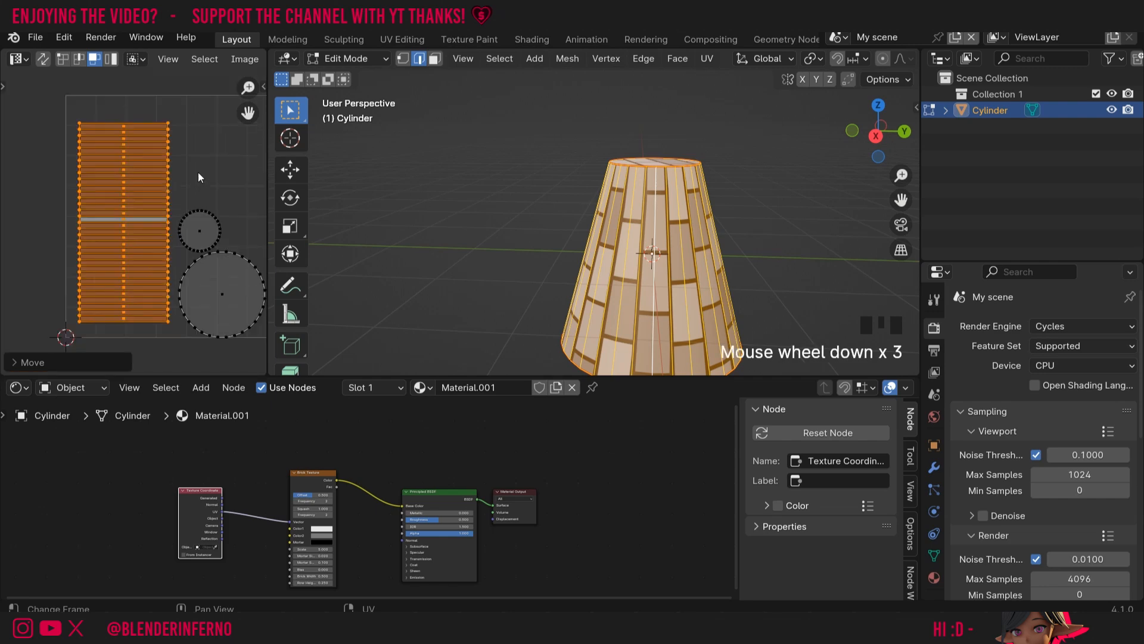
Deselect the mesh and return to Object Mode to check the bricks on the cylinder from a higher angle.
{"action": "left_click", "coordinate": [853, 178]}
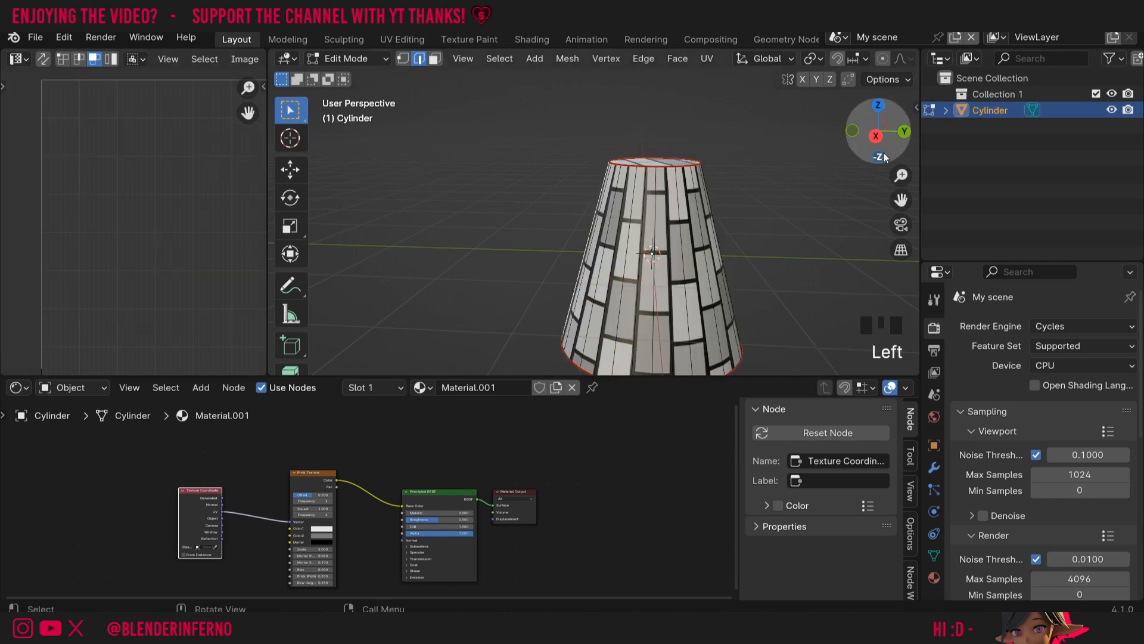
{"action": "left_click_drag", "start_coordinate": [883, 129], "coordinate": [857, 147]}
{"action": "key", "text": "Tab"}
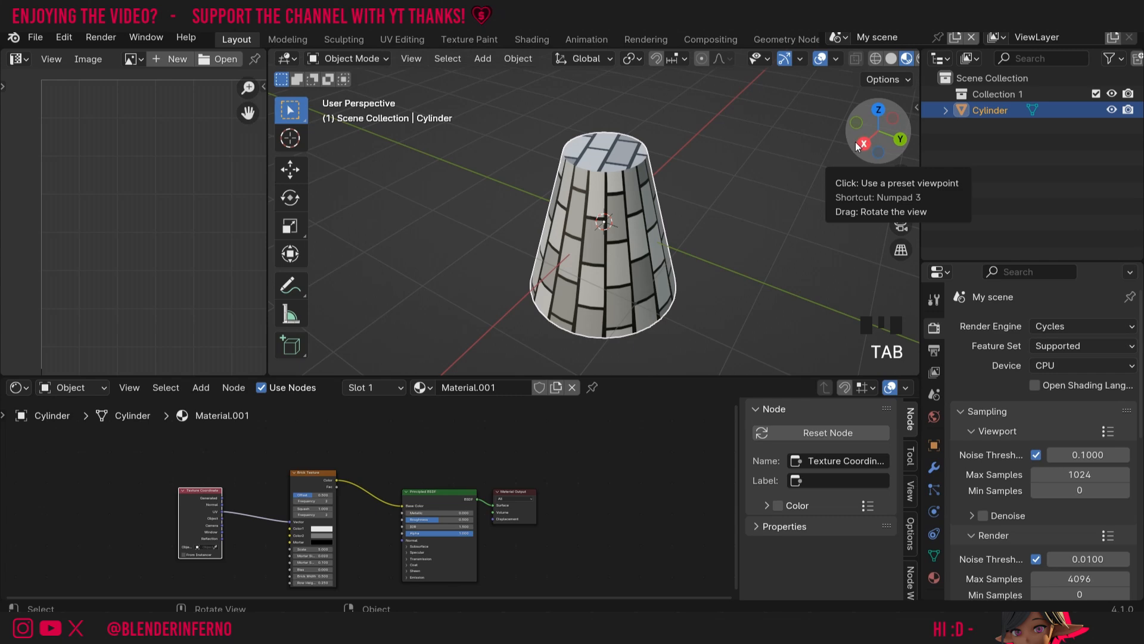